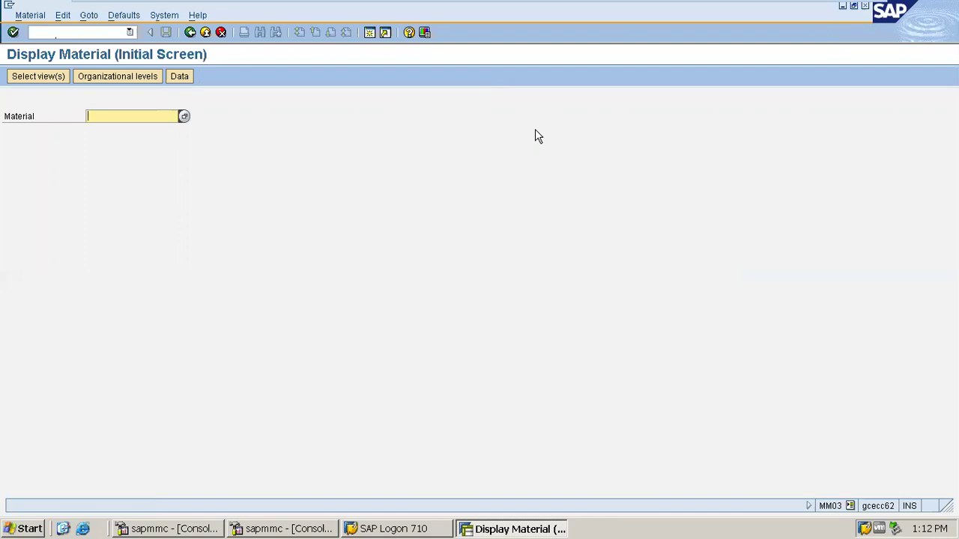
Step: Choose the material Pen Drive for display and bring up its list of views
key("BackSpace")
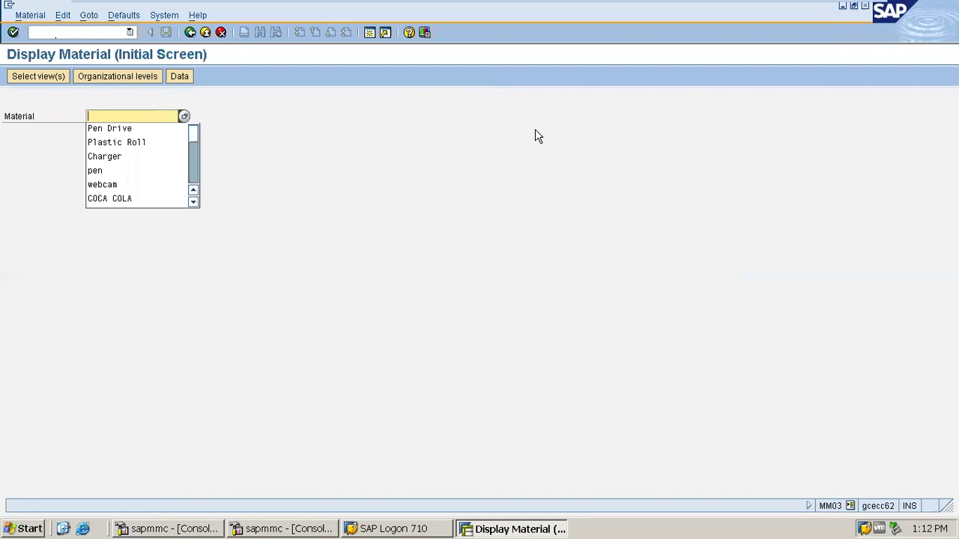
key("Down")
key("Return")
key("Return")
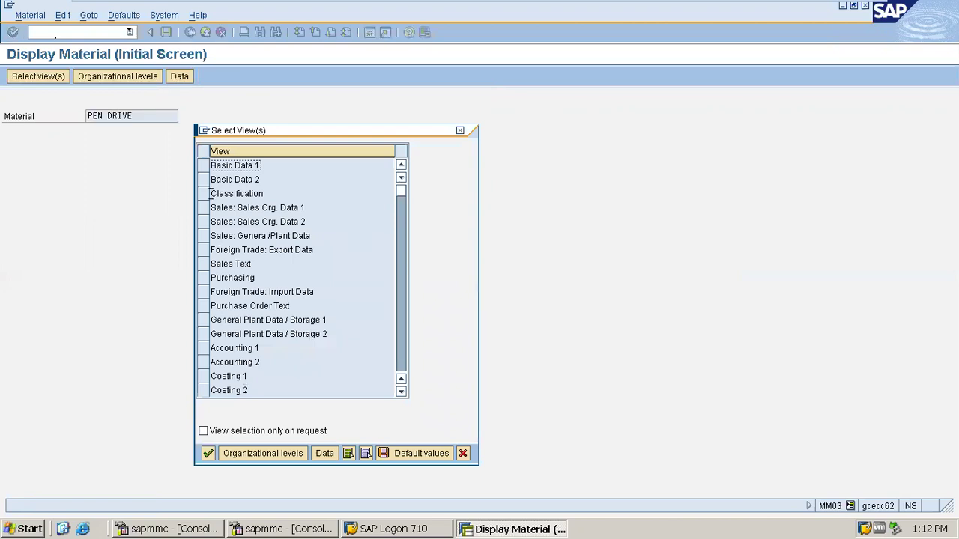
Step: Select all views of the material and display them for plant abc
left_click(203, 167)
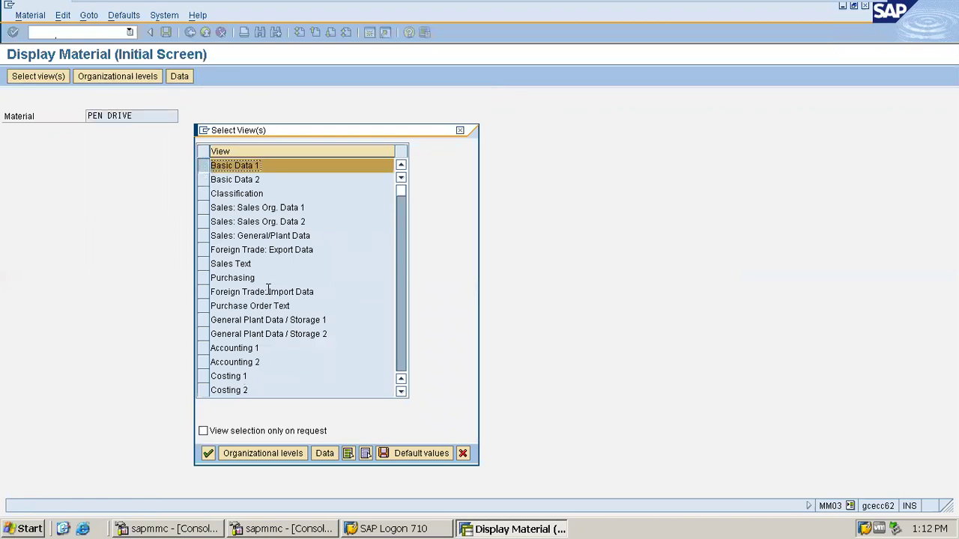
left_click(348, 453)
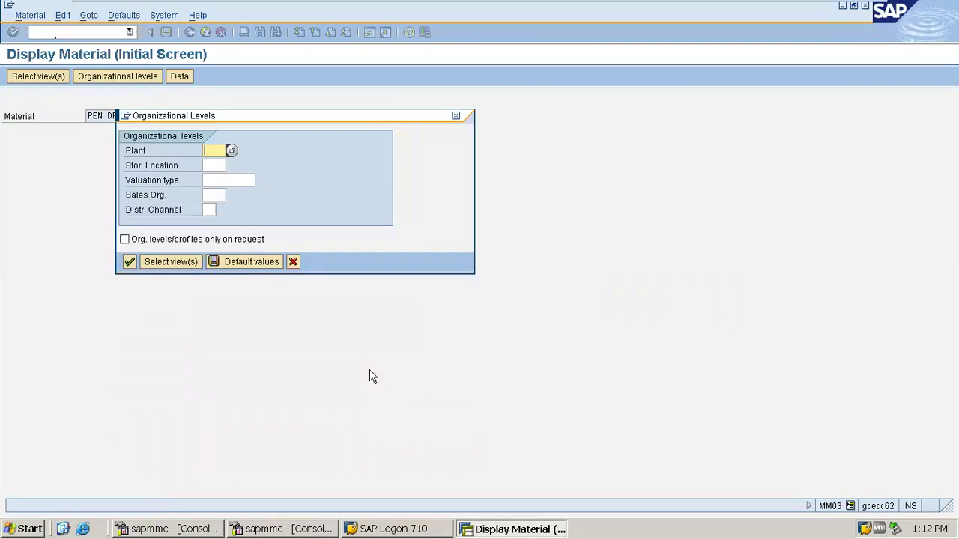
type("abc")
key("Return")
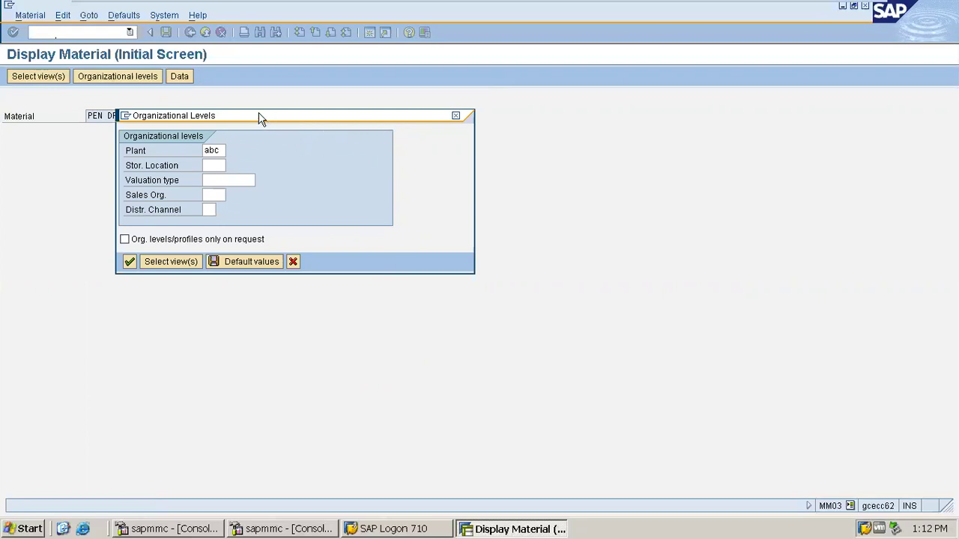
left_click_drag(254, 121, 298, 114)
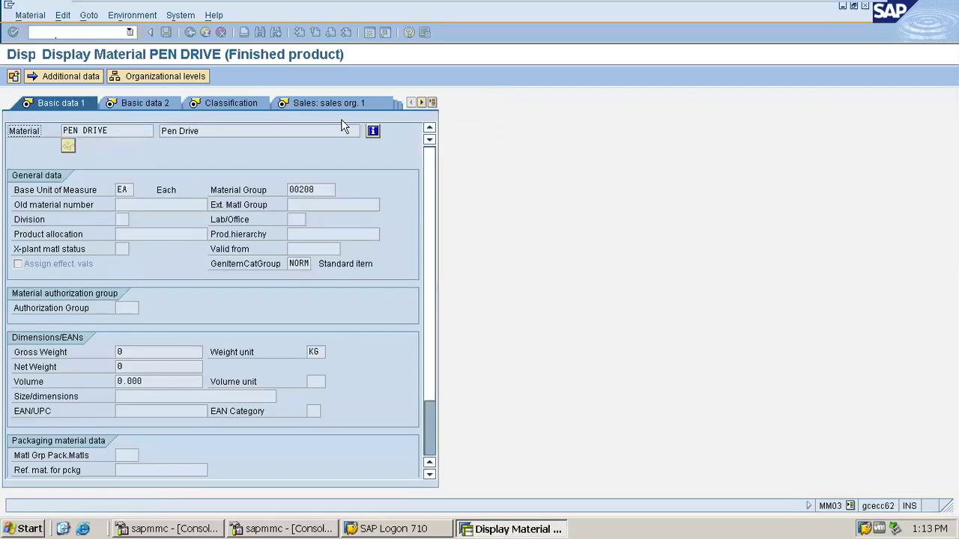
Step: Examine the material's Accounting 1 view for the ABC plant and return to the initial display screen
left_click(432, 103)
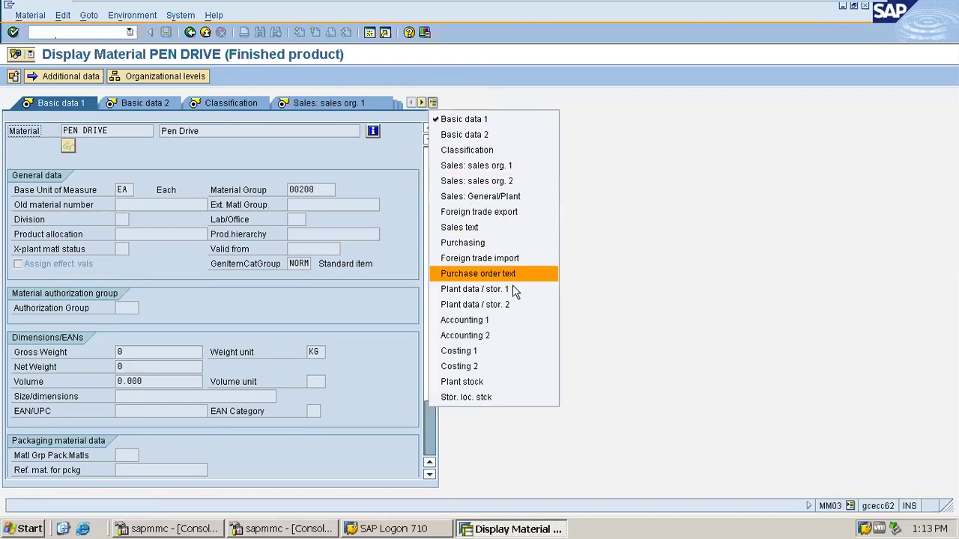
left_click(481, 320)
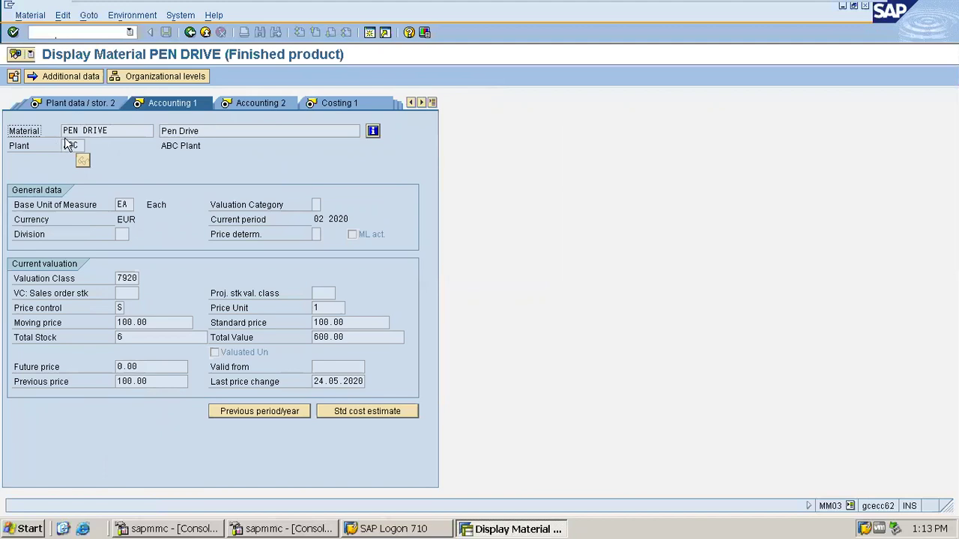
left_click_drag(65, 146, 44, 146)
left_click(189, 34)
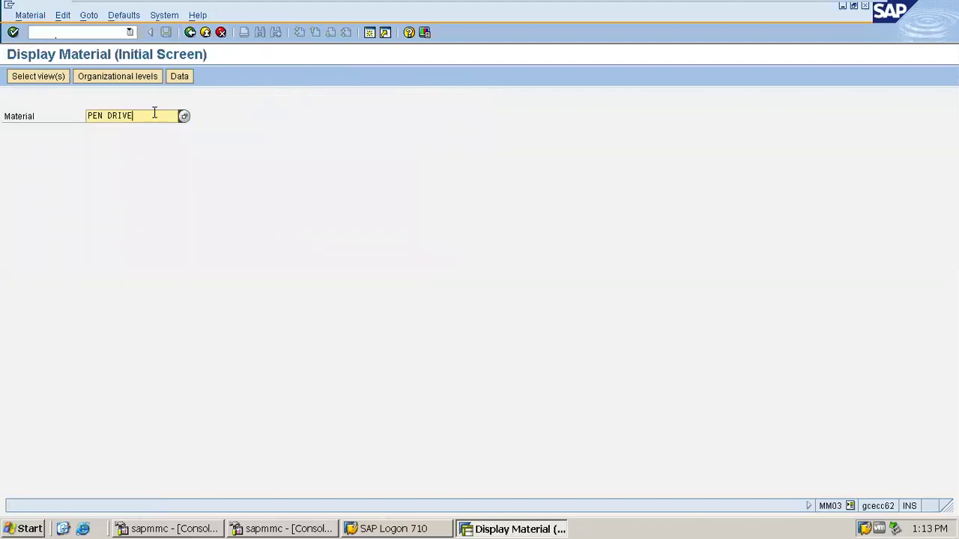
Step: Try to display all views of PEN DRIVE for plant aaa, and close the organizational levels dialog
key("Return")
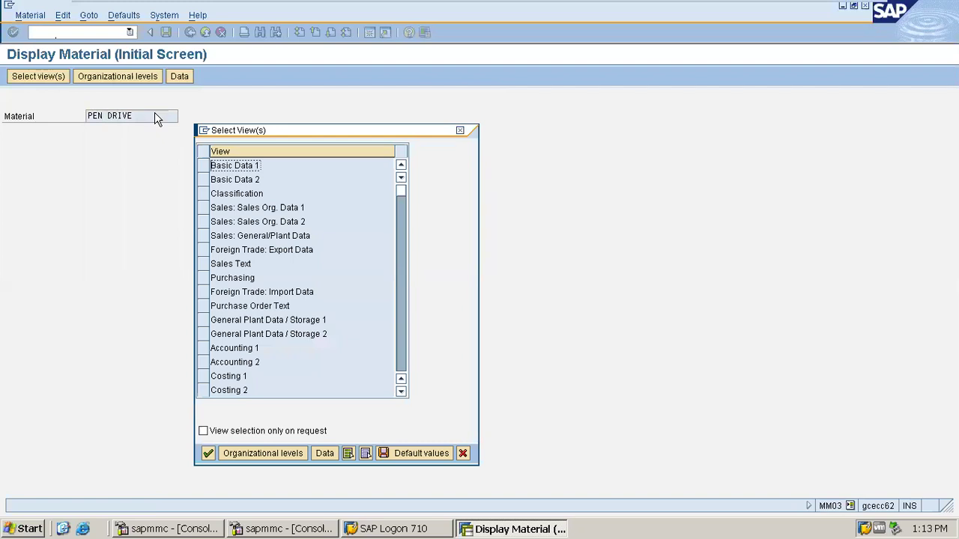
left_click(348, 453)
key("Return")
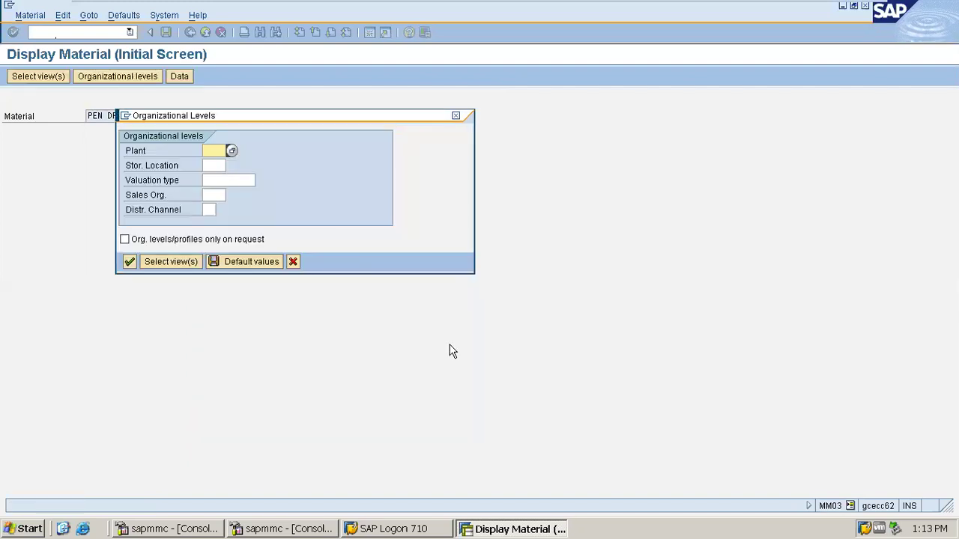
type("aaa")
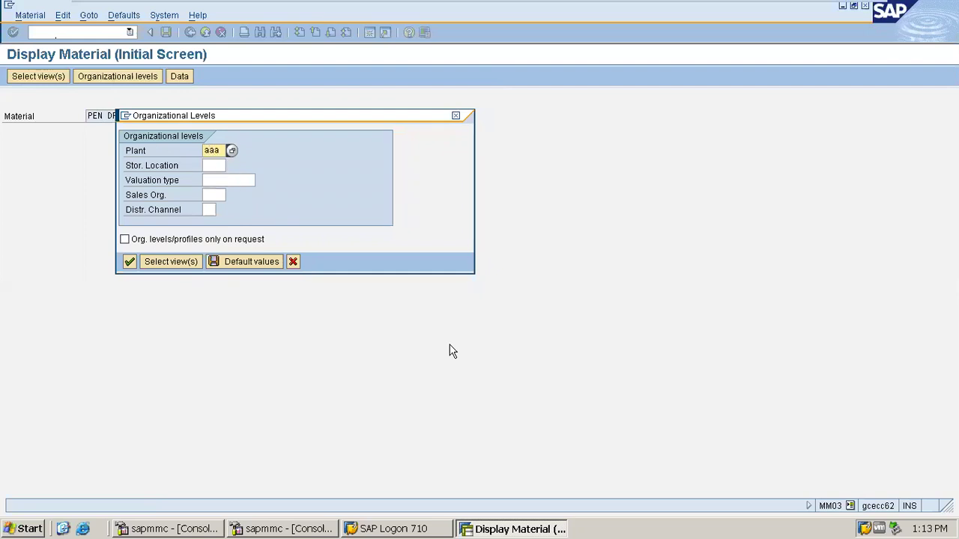
key("Return")
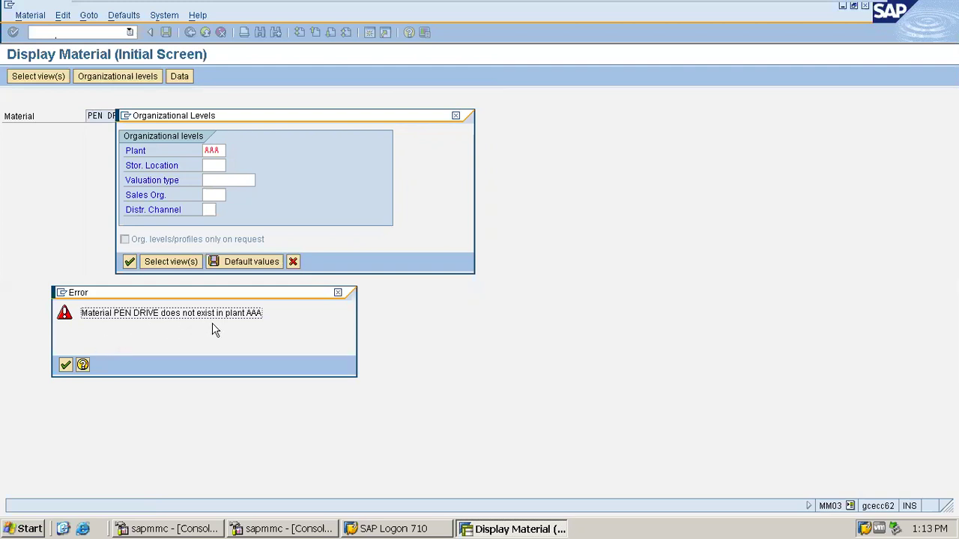
left_click(338, 293)
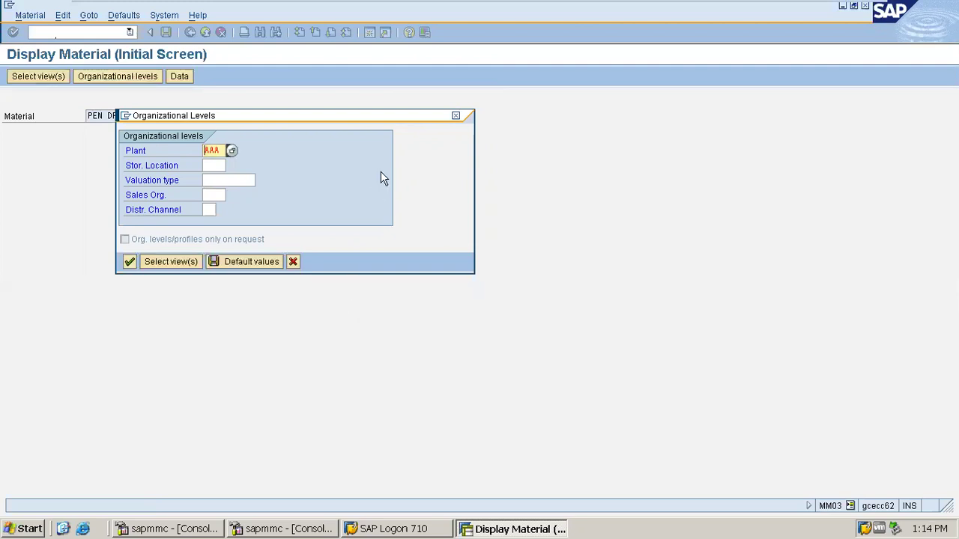
left_click(454, 117)
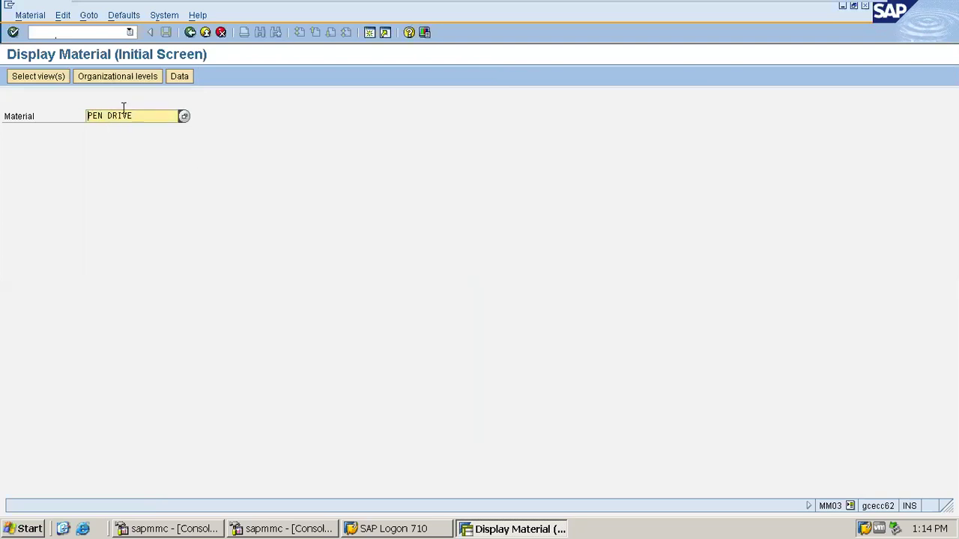
Step: Switch to the material creation transaction with the command /nmm01
left_click(50, 32)
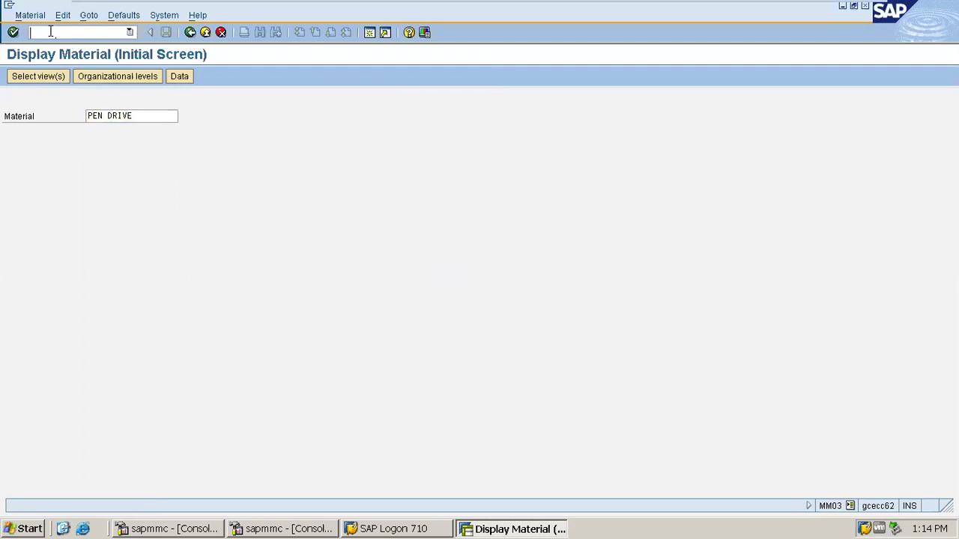
type("/nmm01")
key("Return")
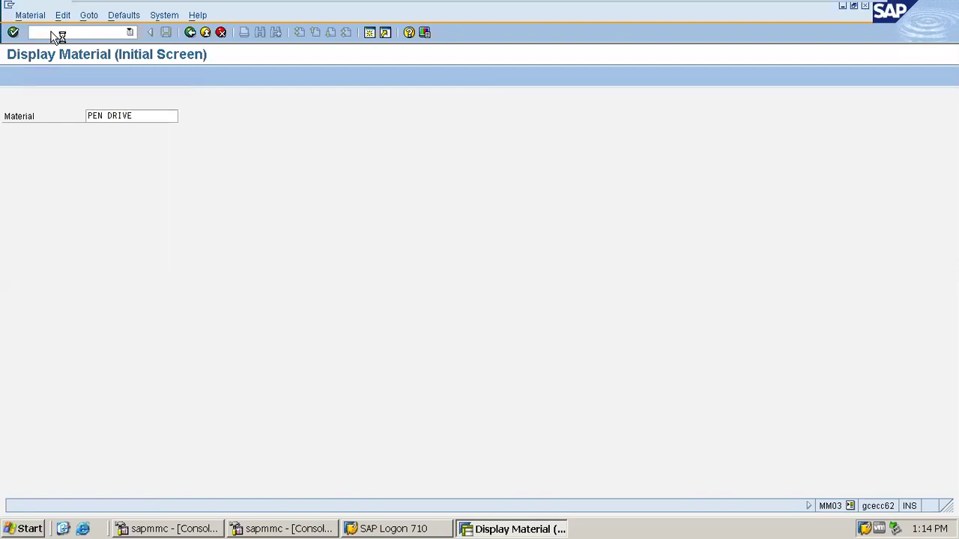
Step: Enter material Pen Drive with industry sector Retail and material type Finished product, and proceed to the view selection
left_click(150, 115)
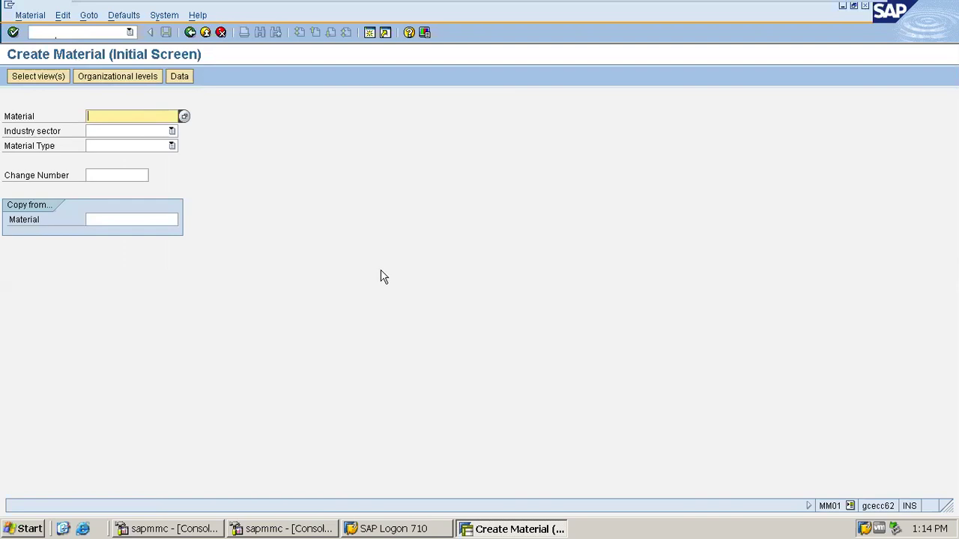
key("BackSpace")
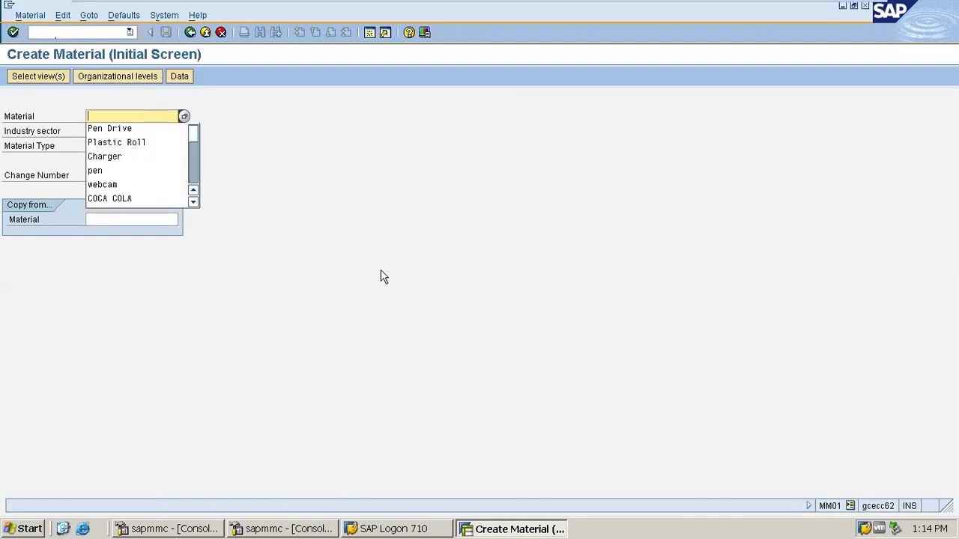
left_click(158, 127)
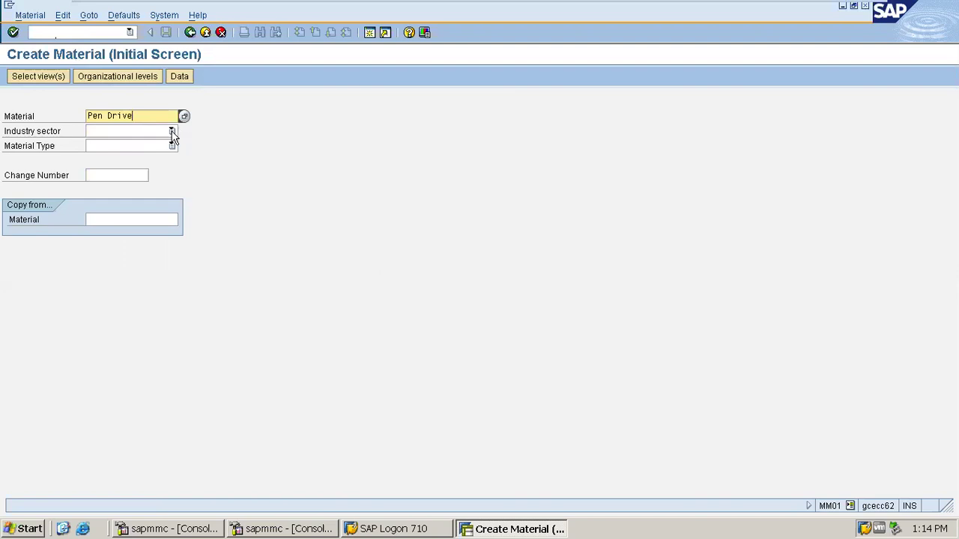
left_click(171, 131)
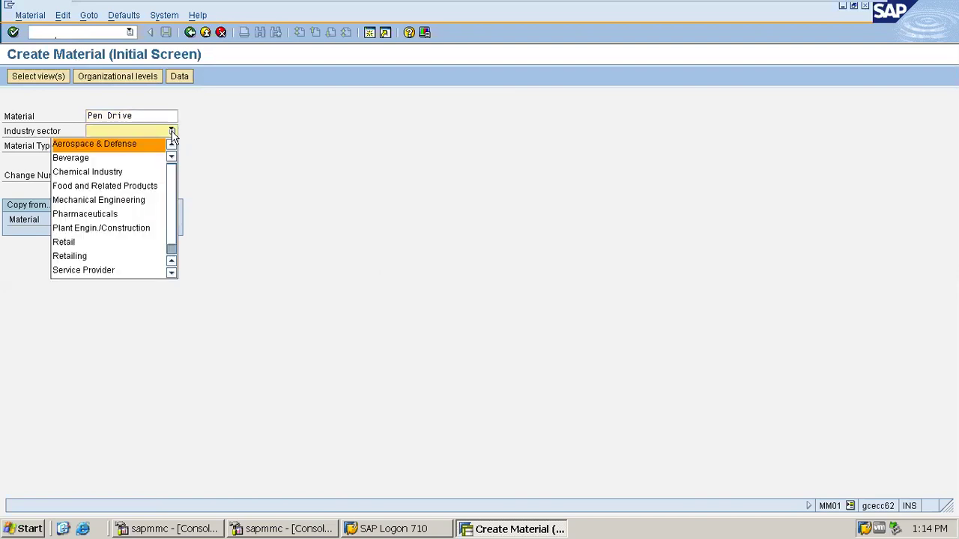
left_click(112, 243)
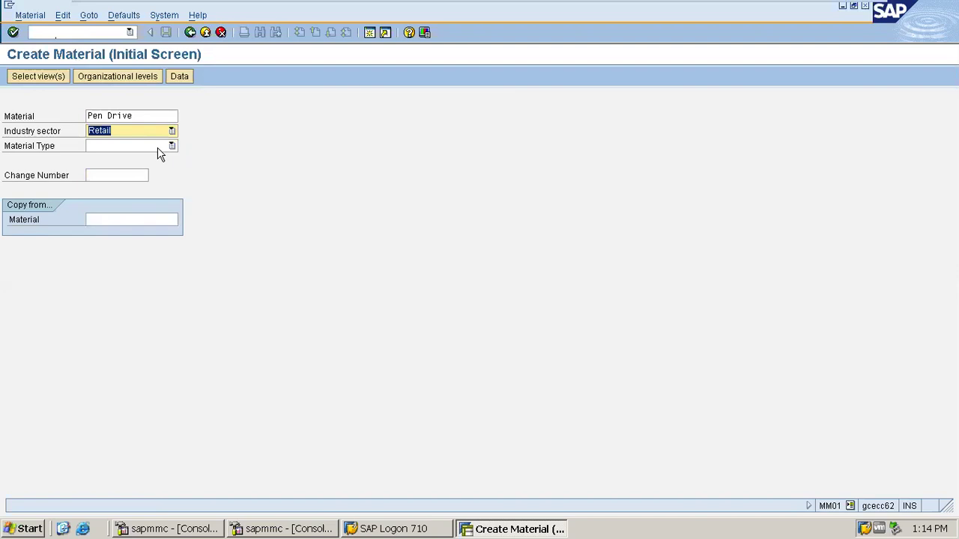
left_click(157, 147)
key("f")
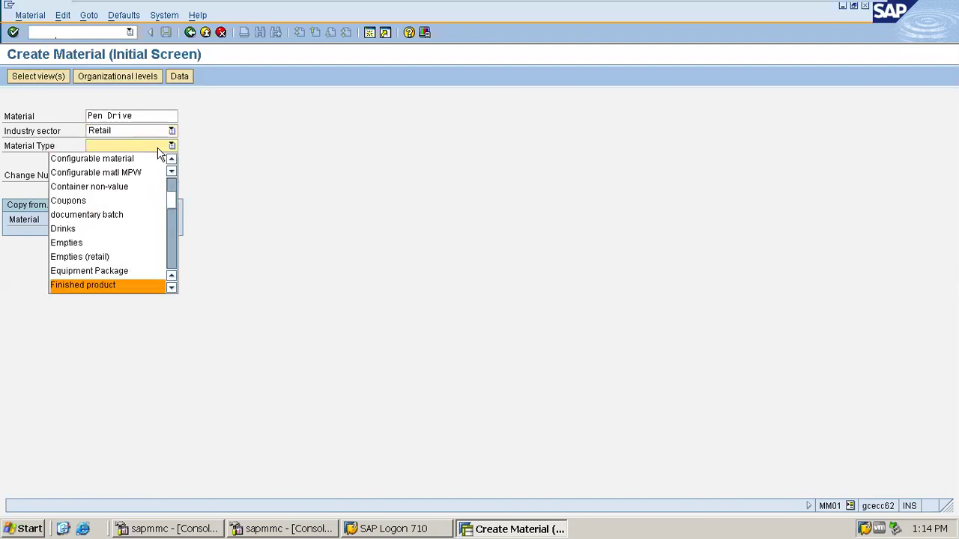
left_click(108, 287)
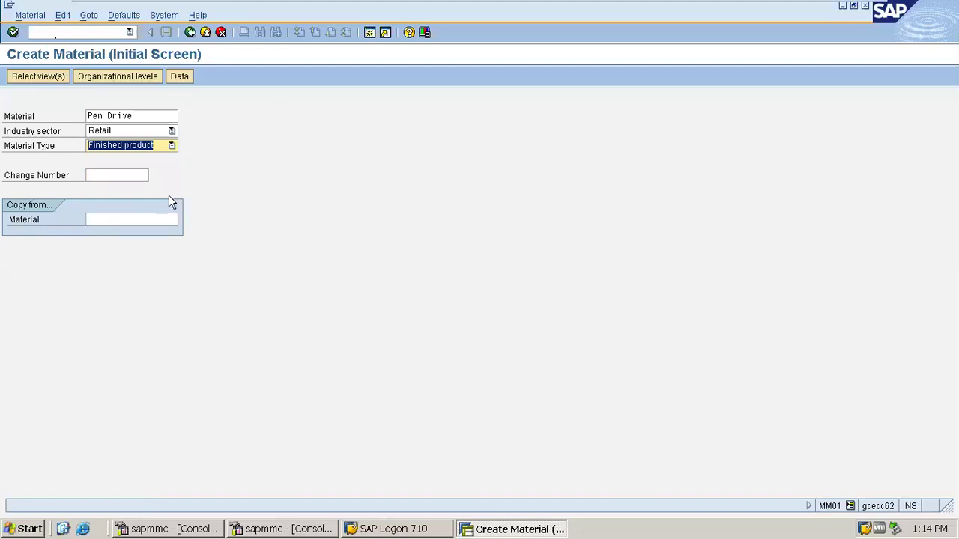
key("Return")
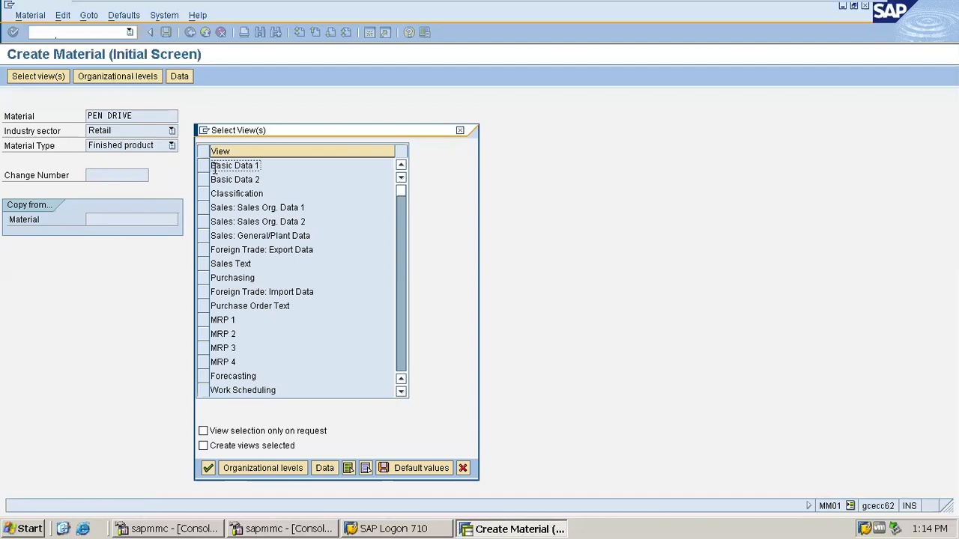
Step: Select the views Basic Data 1 and 2, Accounting 1 and 2, and Costing 1 and 2, and confirm the selection
left_click(207, 168)
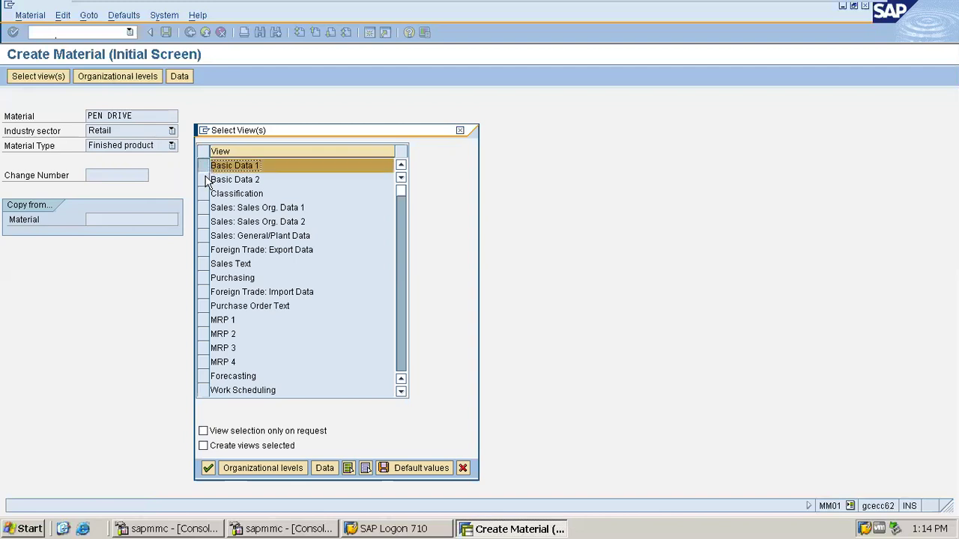
left_click(208, 180)
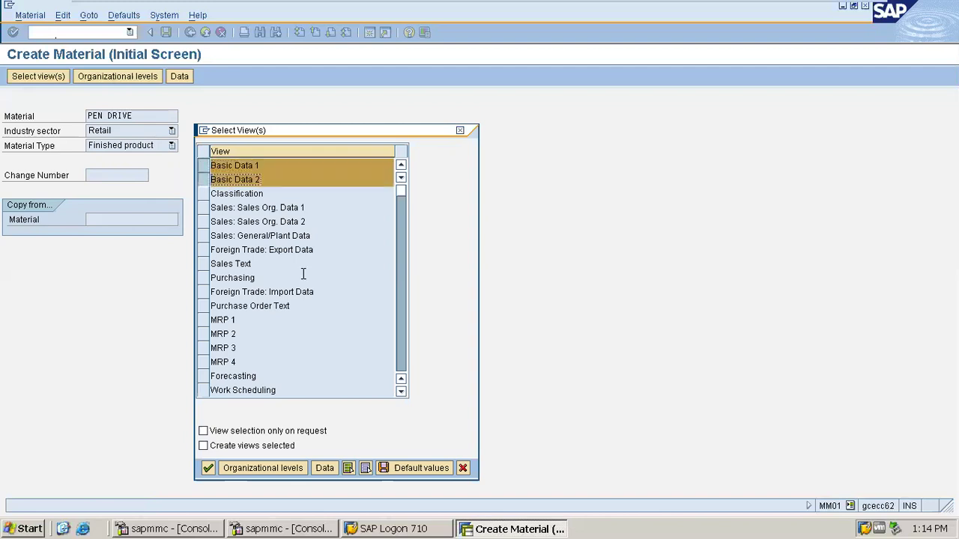
left_click(401, 392)
left_click(401, 392)
left_click(401, 392)
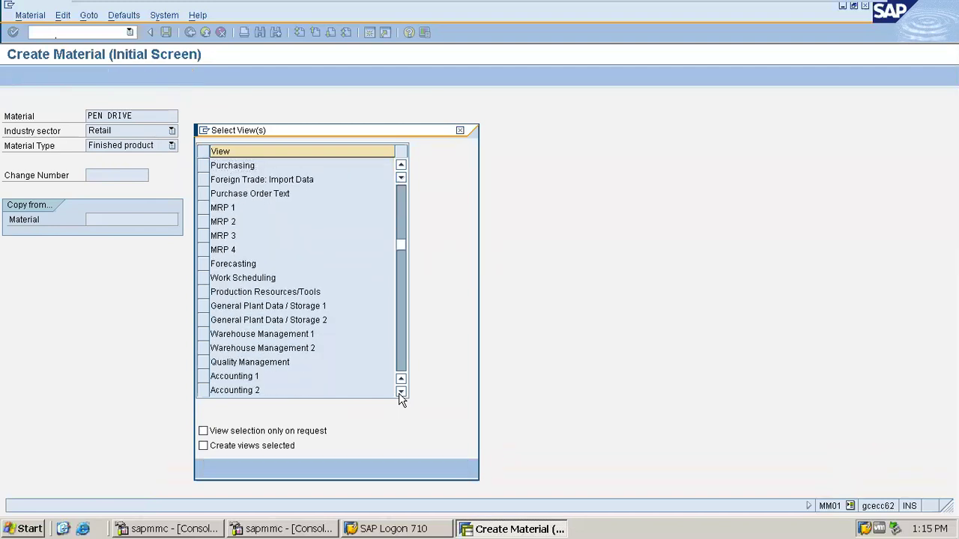
left_click(401, 393)
left_click(401, 393)
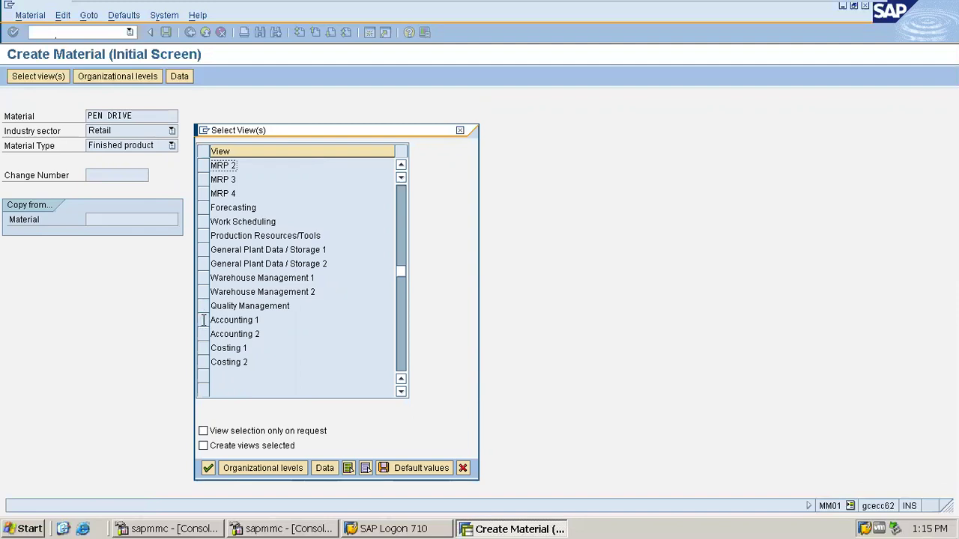
left_click(203, 320)
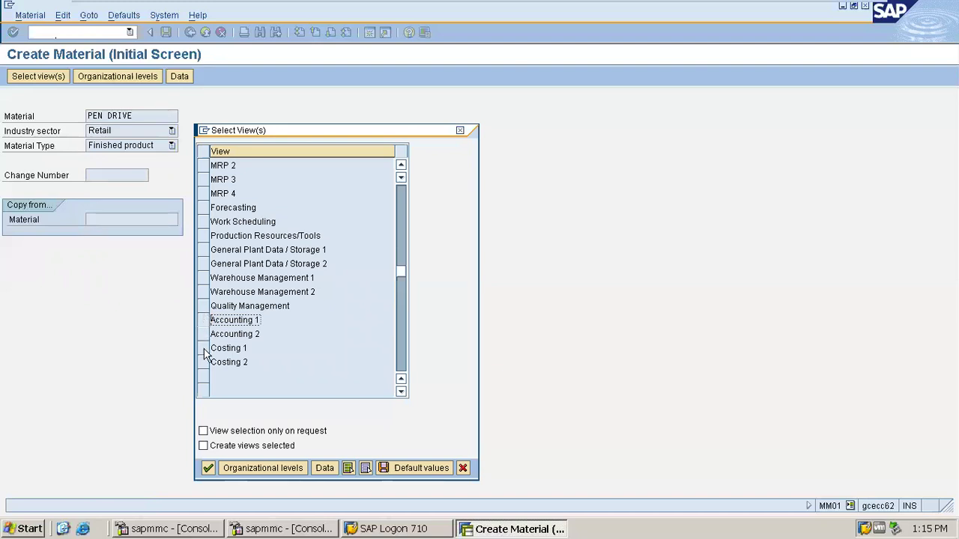
mouse_move(636, 3)
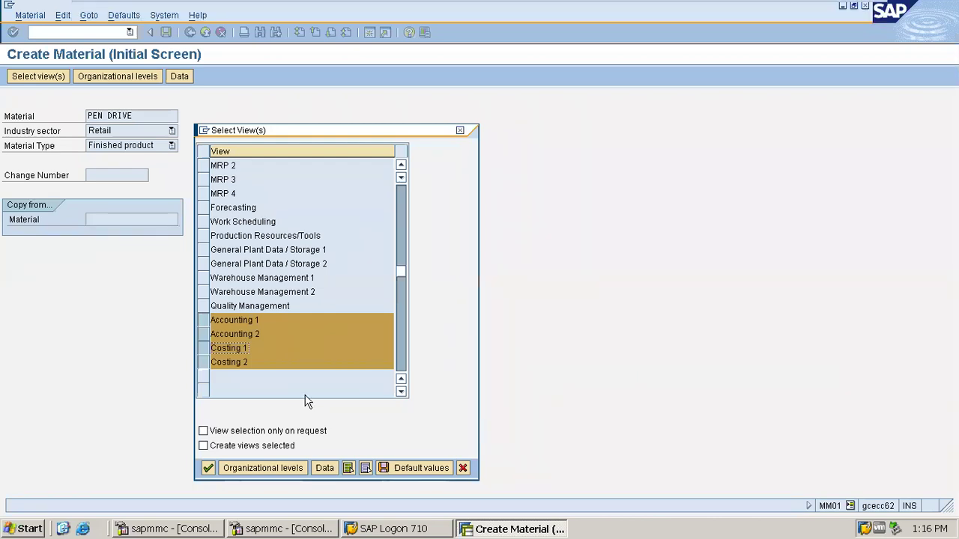
left_click(211, 468)
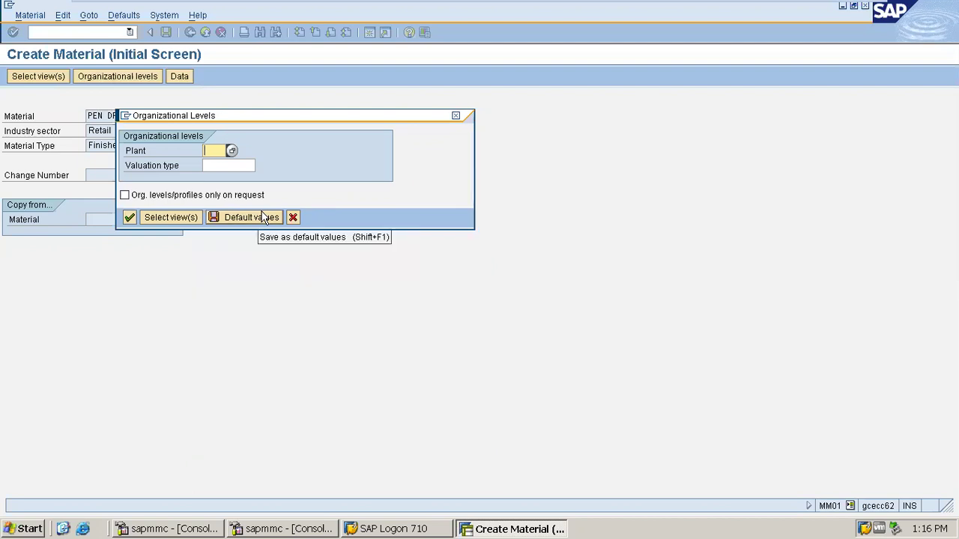
Step: Set the plant to aaa in the organizational levels and continue to the material's data
type("aaa")
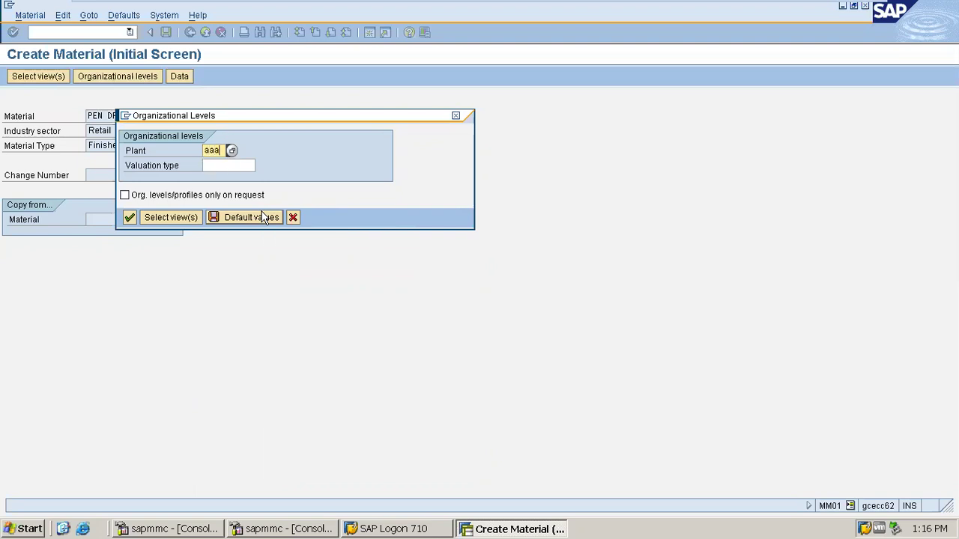
key("Return")
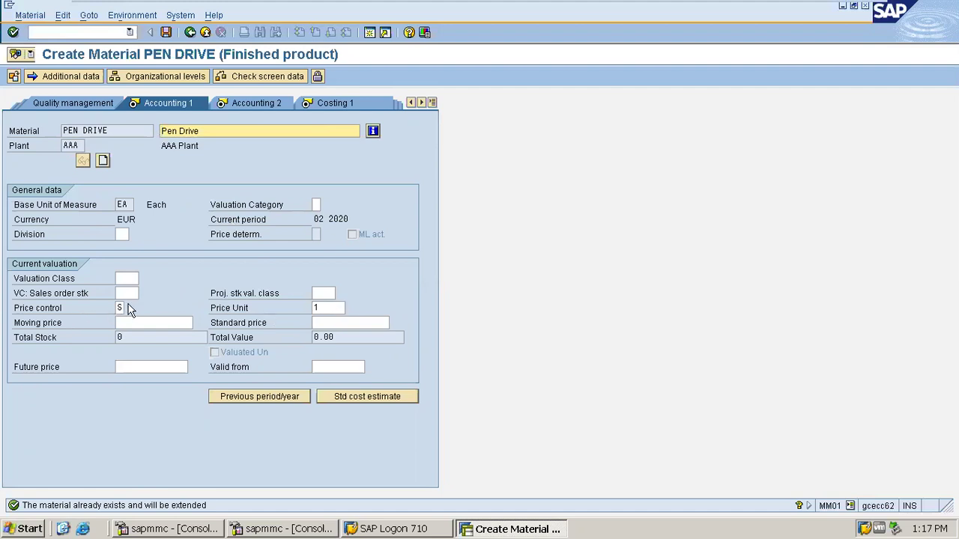
Step: Set the standard price to 100 and choose valuation class 7920 in the material's Accounting 1 view
left_click(339, 322)
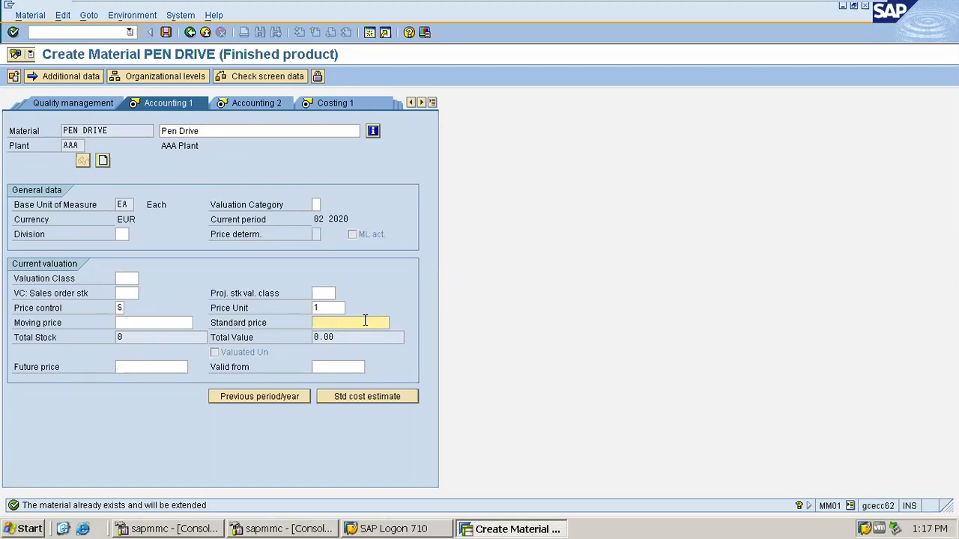
type("100")
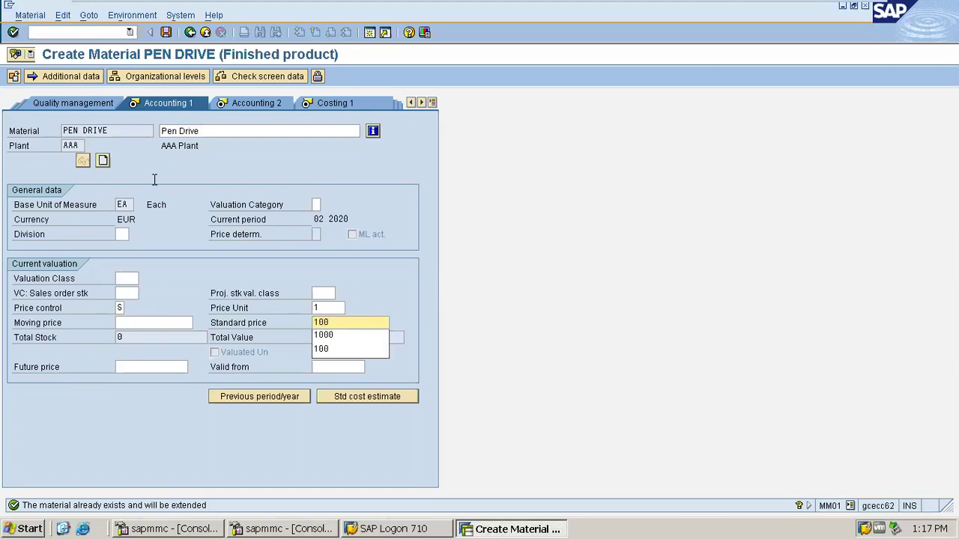
left_click(266, 104)
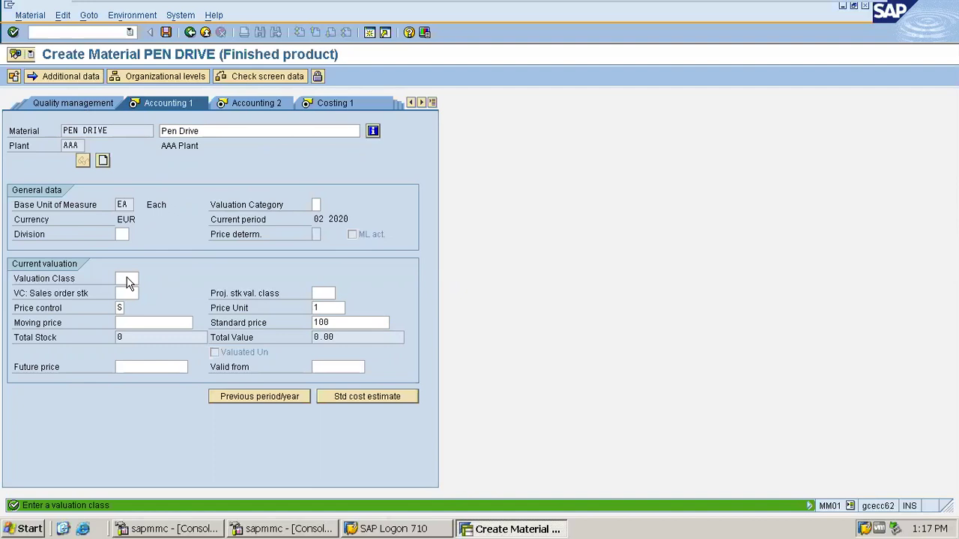
mouse_move(838, 10)
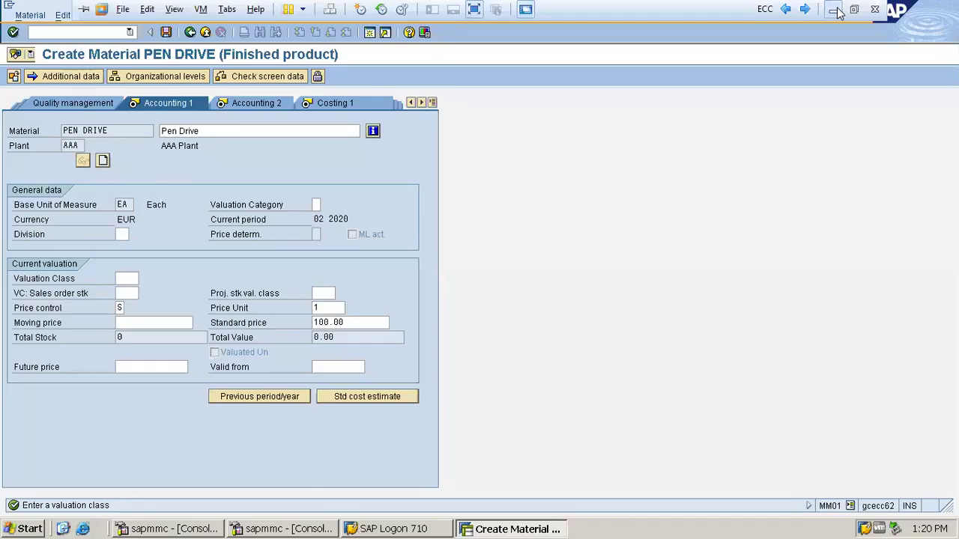
key("F4")
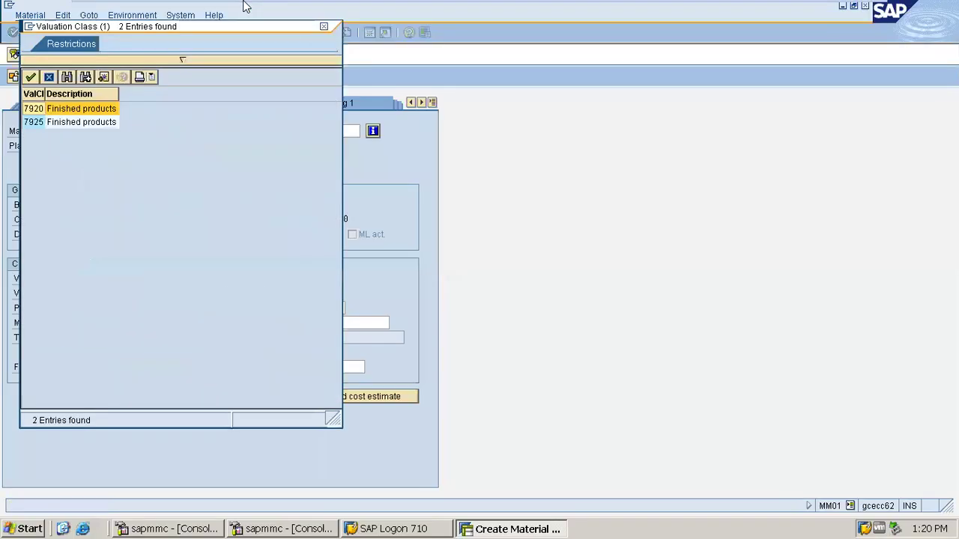
mouse_move(830, 14)
left_click(31, 78)
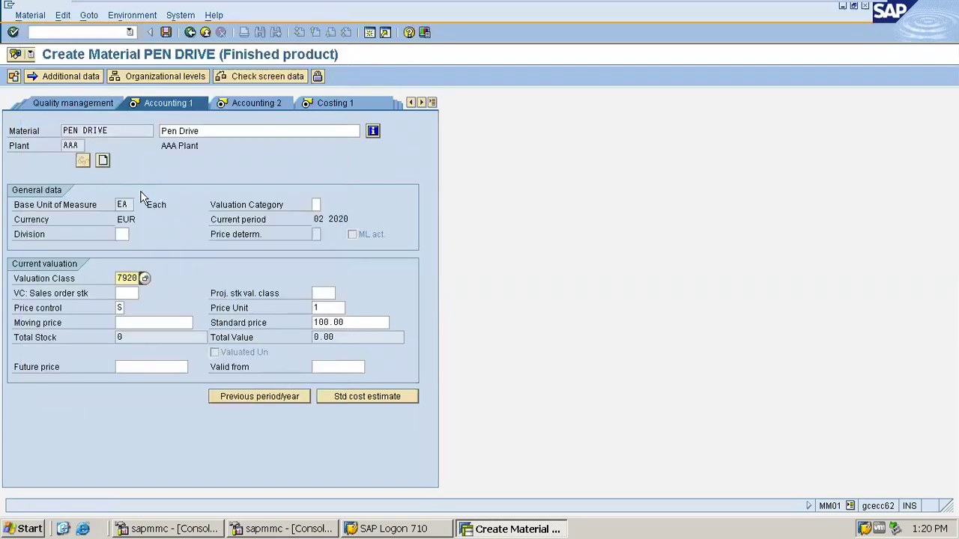
Step: Go through the Accounting 2, Costing 1 and Costing 2 views, checking the standard price in the valuation data
left_click(247, 103)
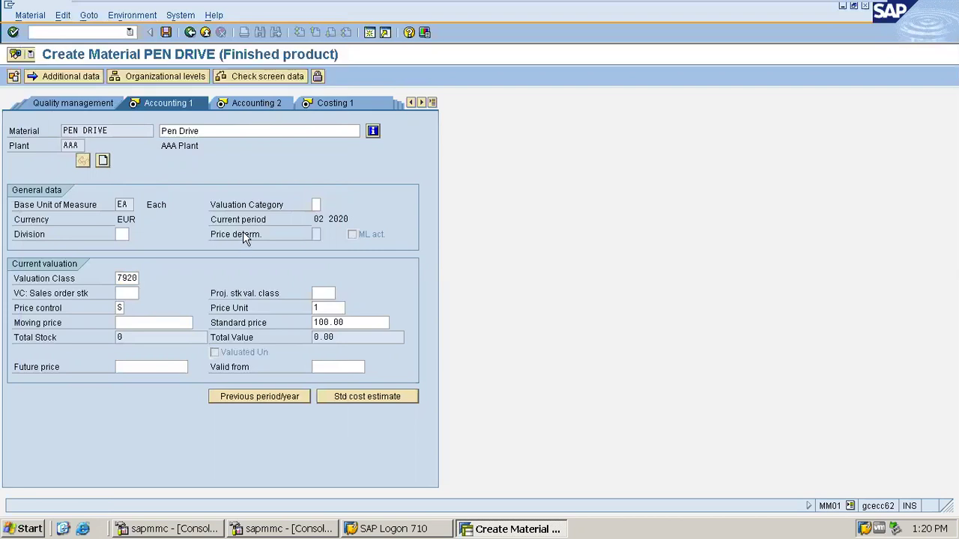
left_click(241, 103)
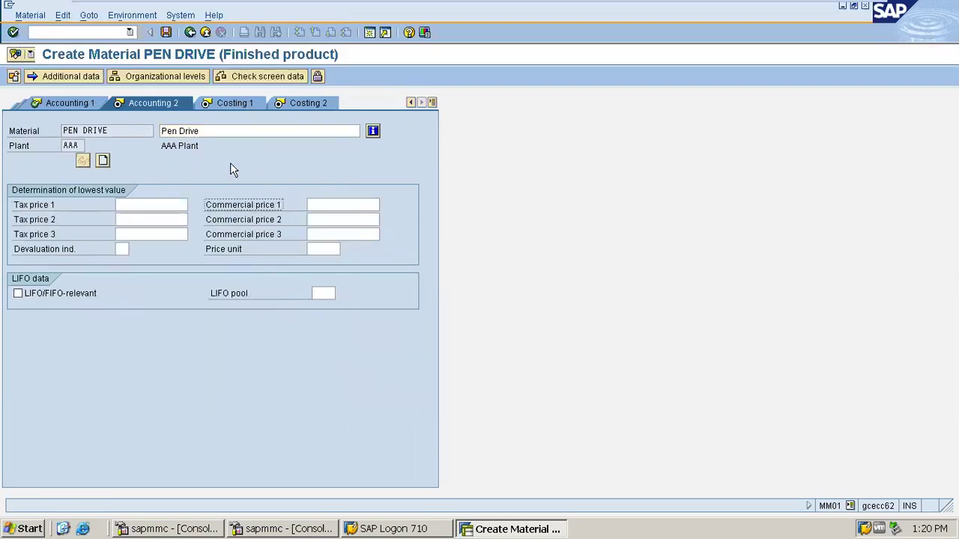
left_click(218, 103)
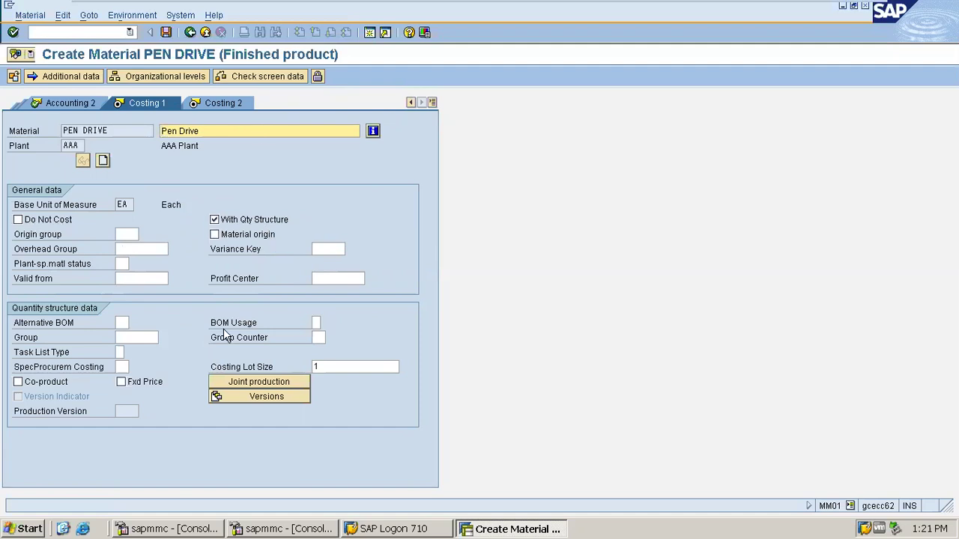
left_click(230, 106)
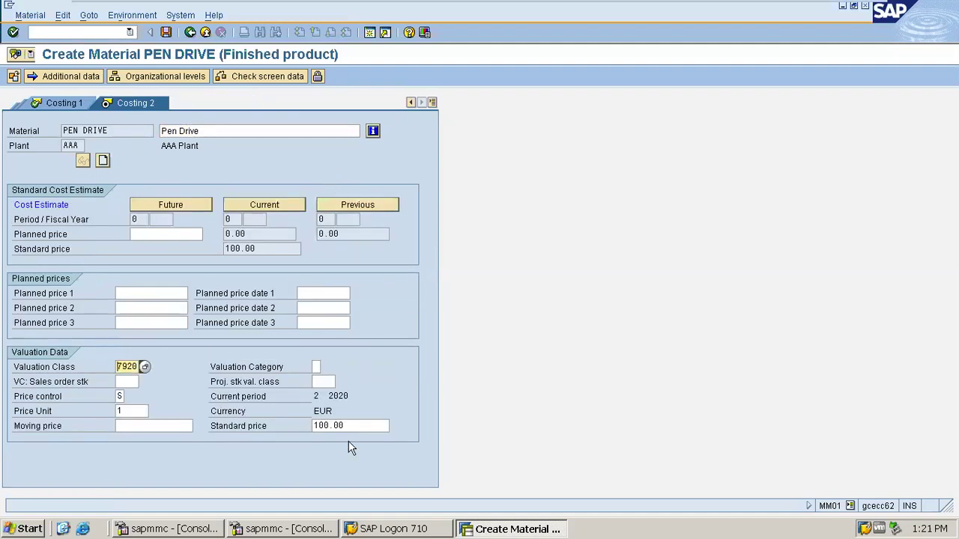
left_click_drag(361, 426, 307, 437)
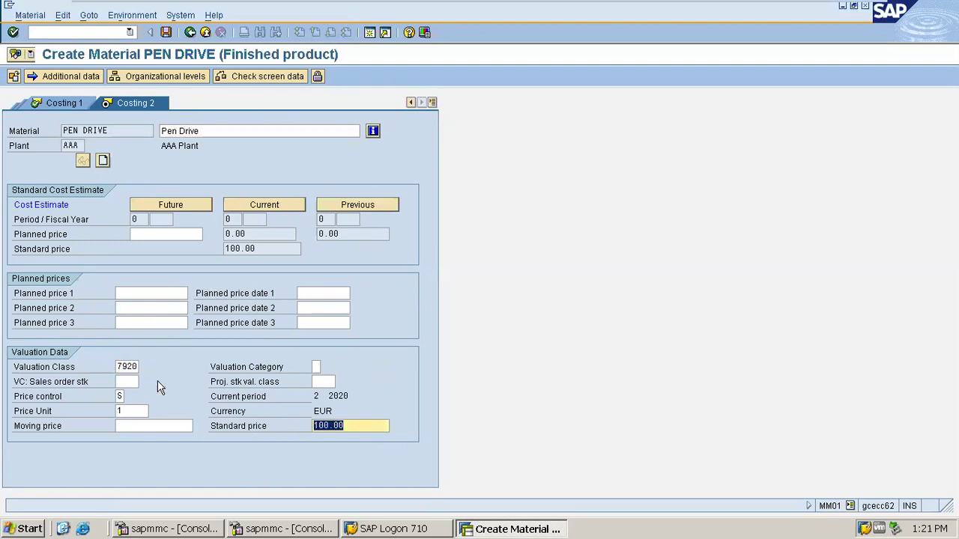
Step: Try to open the Basic data 1 view from the list of all material views
left_click(433, 104)
left_click(447, 118)
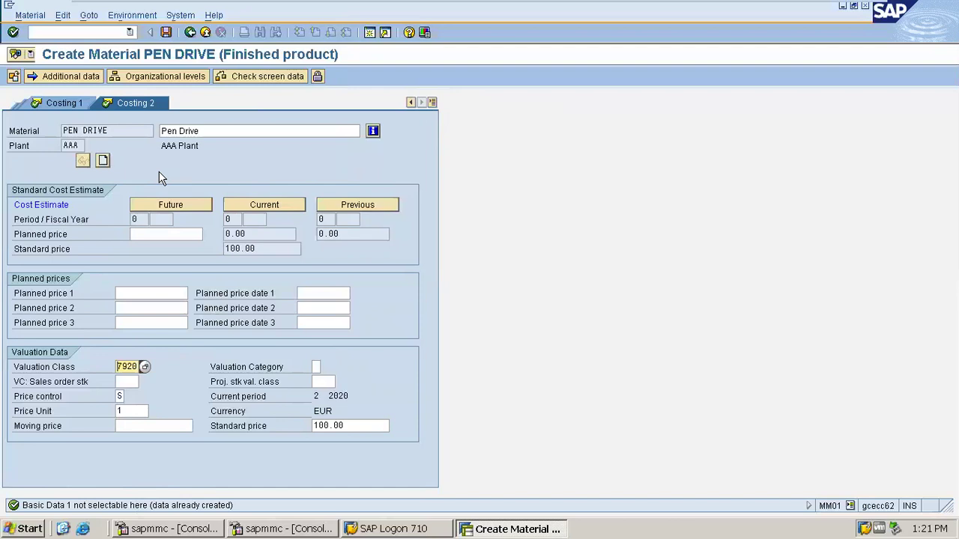
left_click(433, 102)
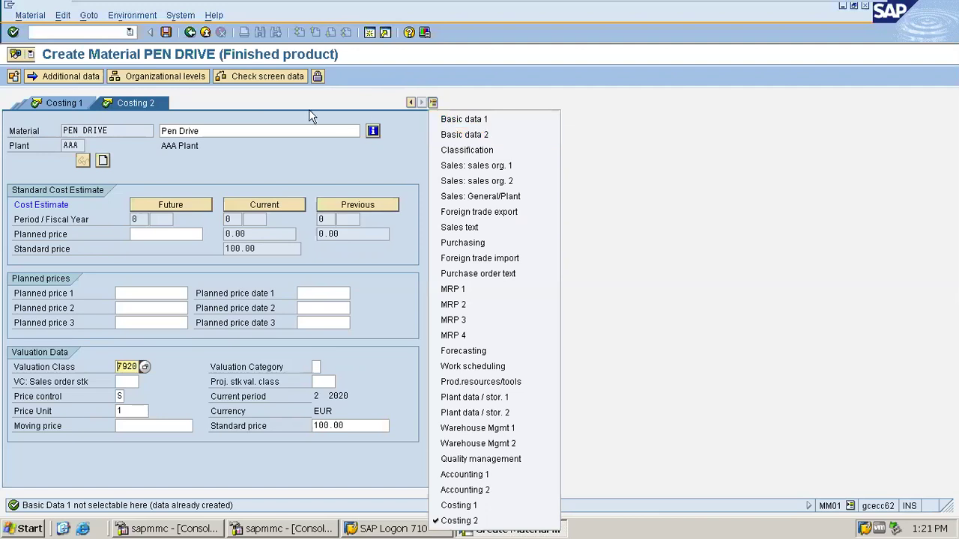
left_click(218, 131)
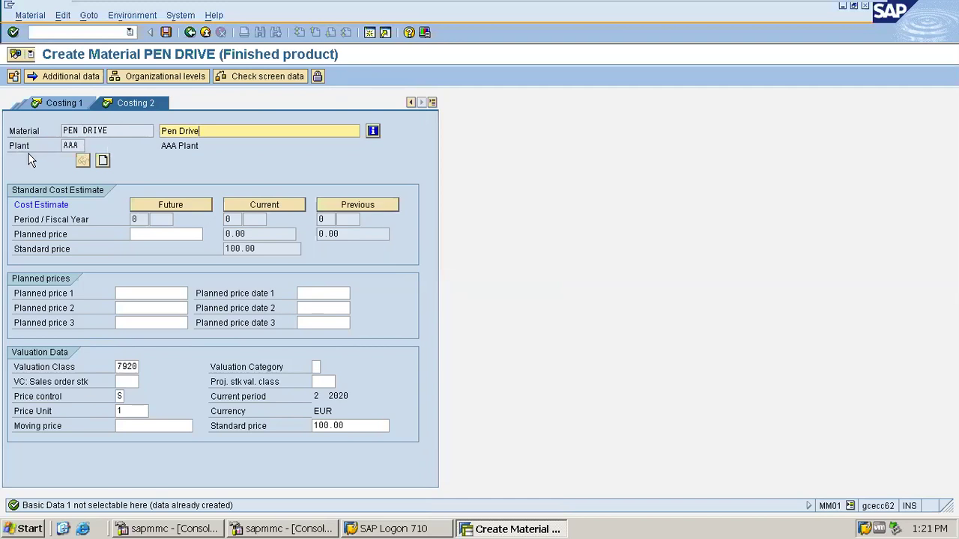
Step: Save the material and bring up its view selection in the display transaction with the command /nmm03
left_click(166, 32)
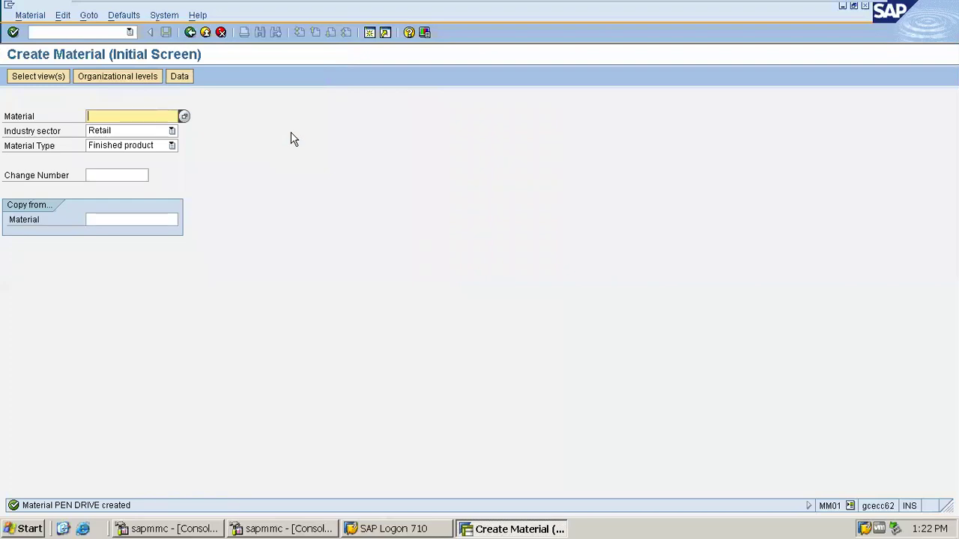
left_click(70, 31)
type("/nmm03")
key("Return")
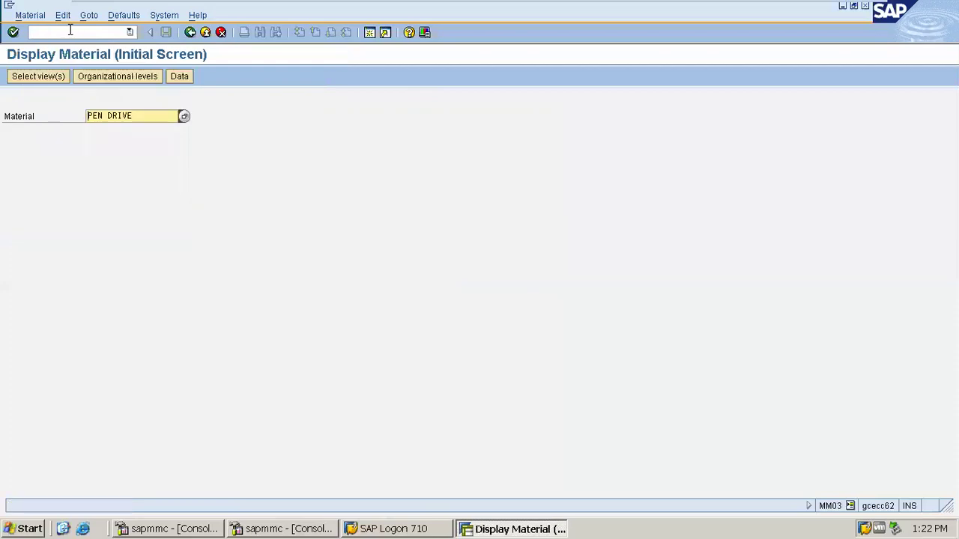
key("Return")
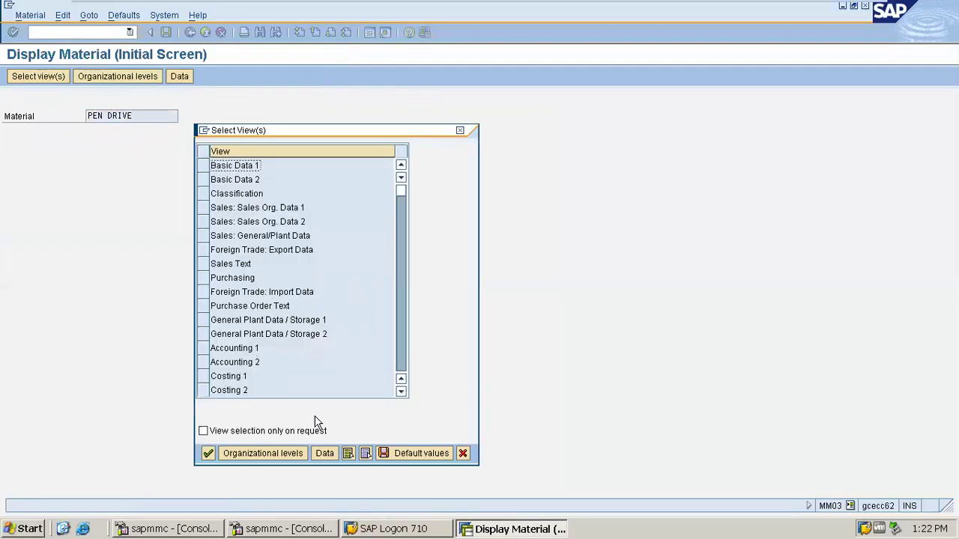
left_click(349, 454)
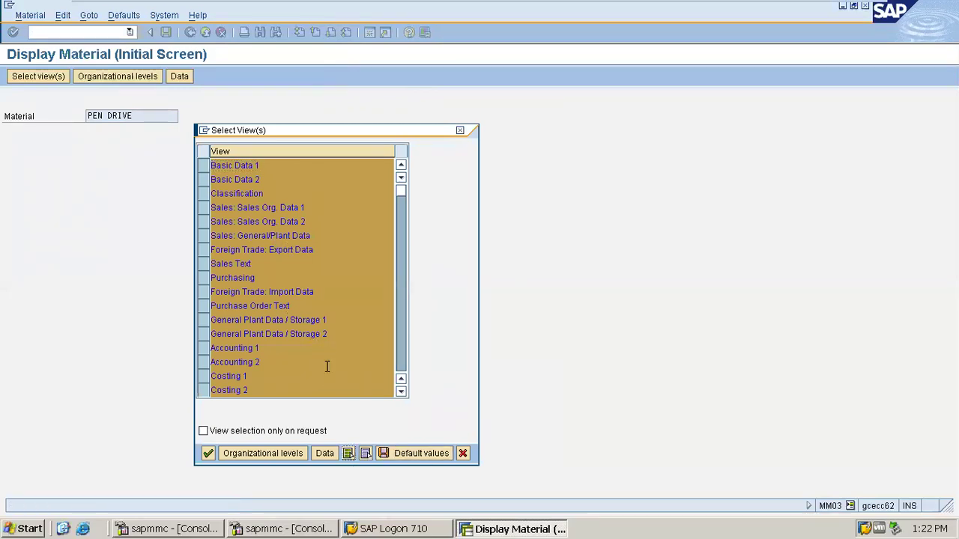
left_click(348, 454)
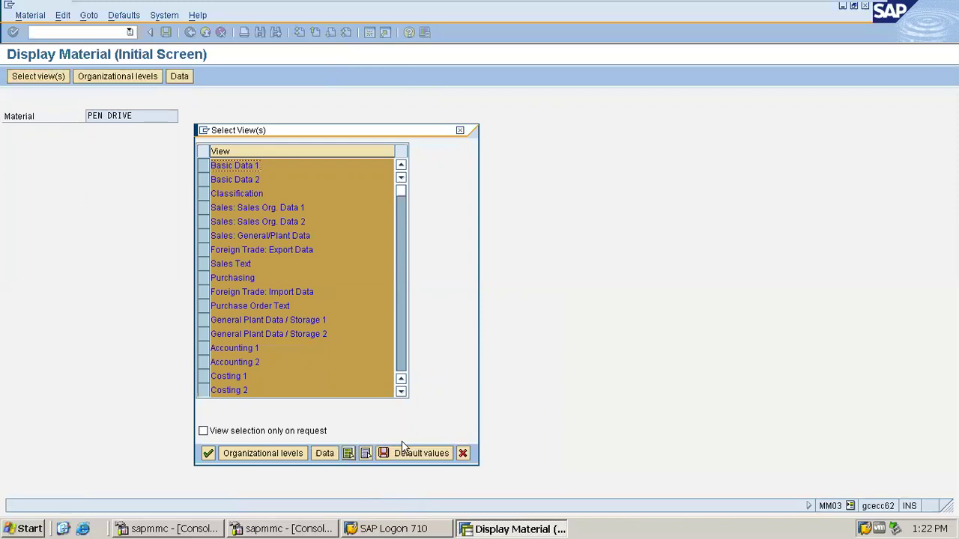
left_click(371, 456)
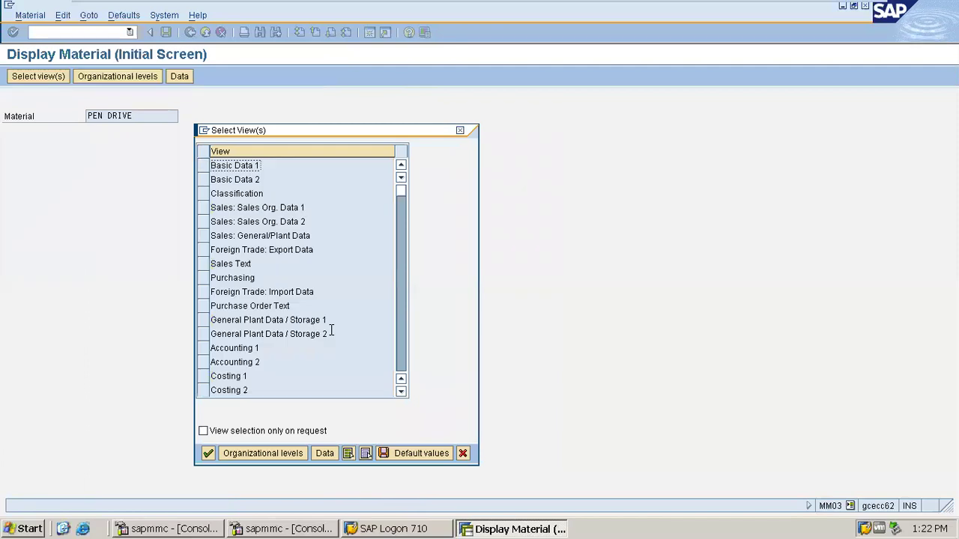
Step: Select the views Basic Data 1 and 2, Accounting 1 and 2, and Costing 1 and 2, and display them for plant aaa
left_click(203, 166)
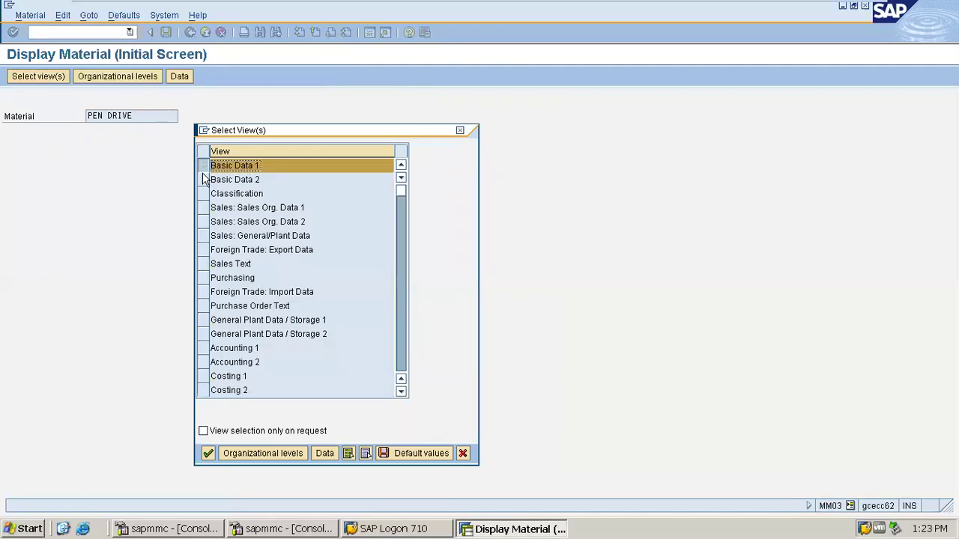
left_click(203, 179)
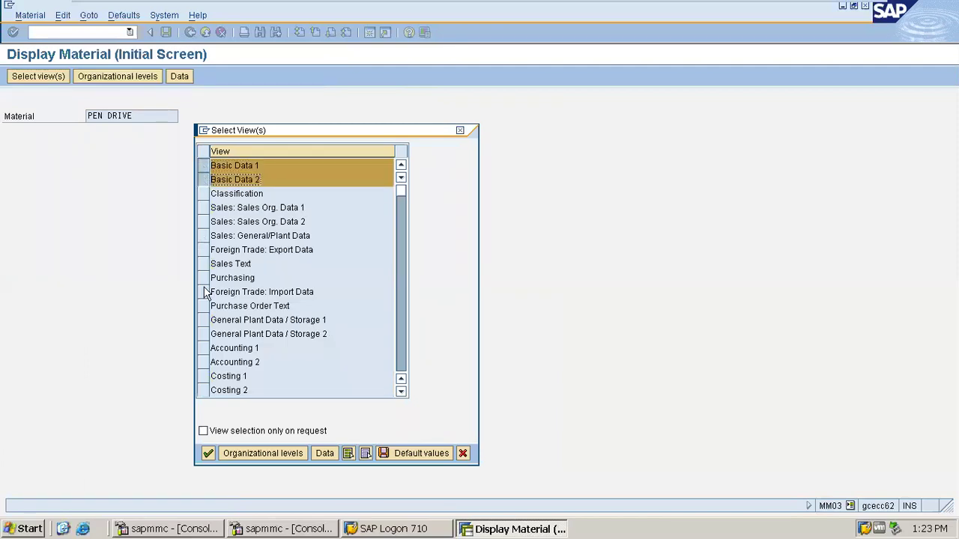
left_click(203, 347)
left_click(203, 362)
left_click(203, 376)
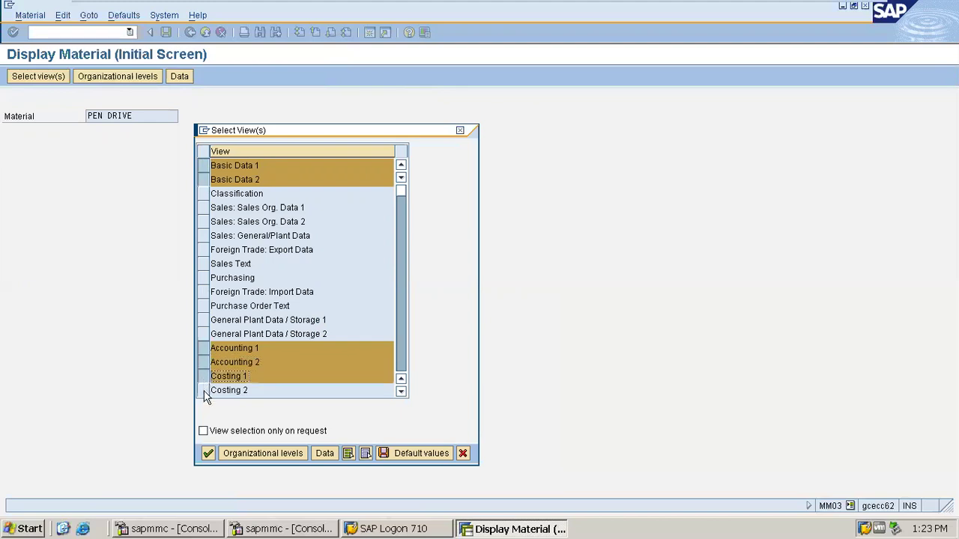
left_click(203, 390)
key("Return")
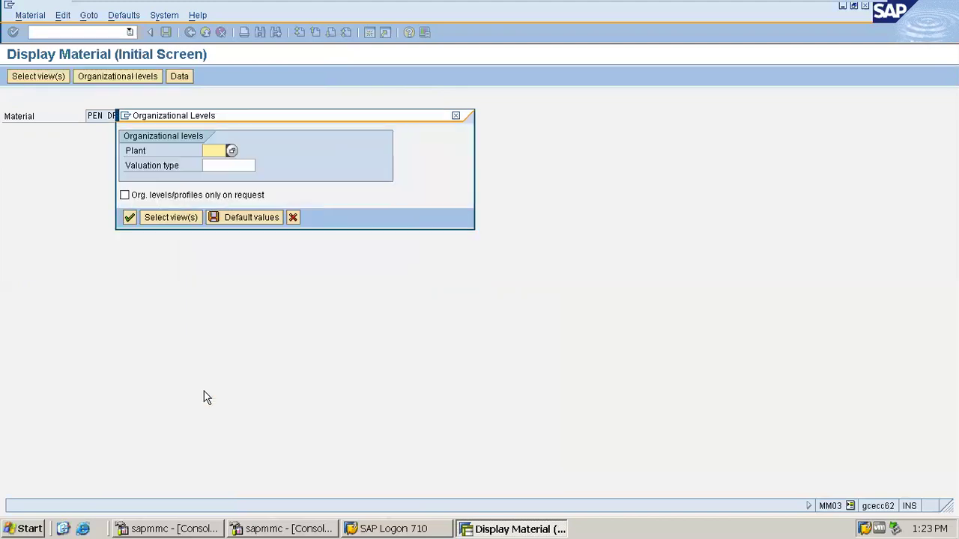
type("aaa")
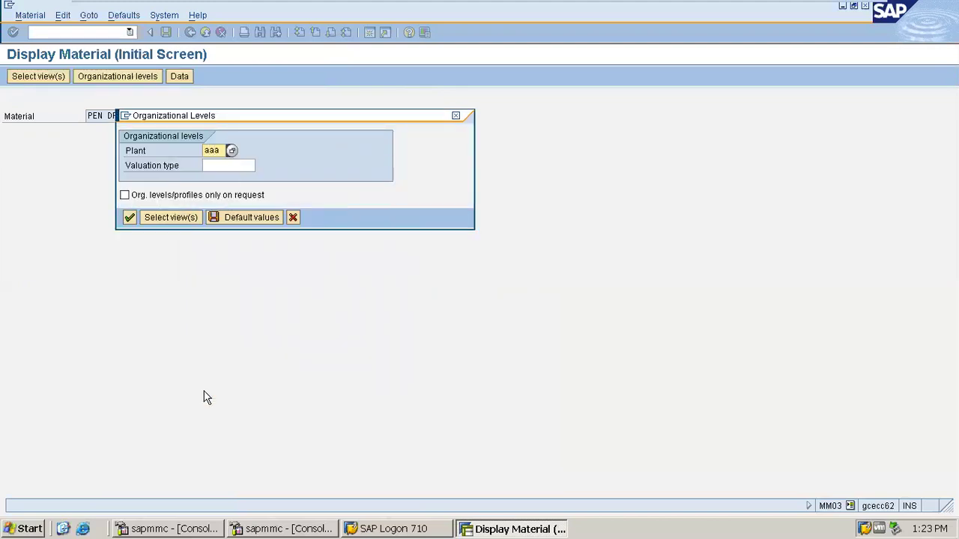
key("Return")
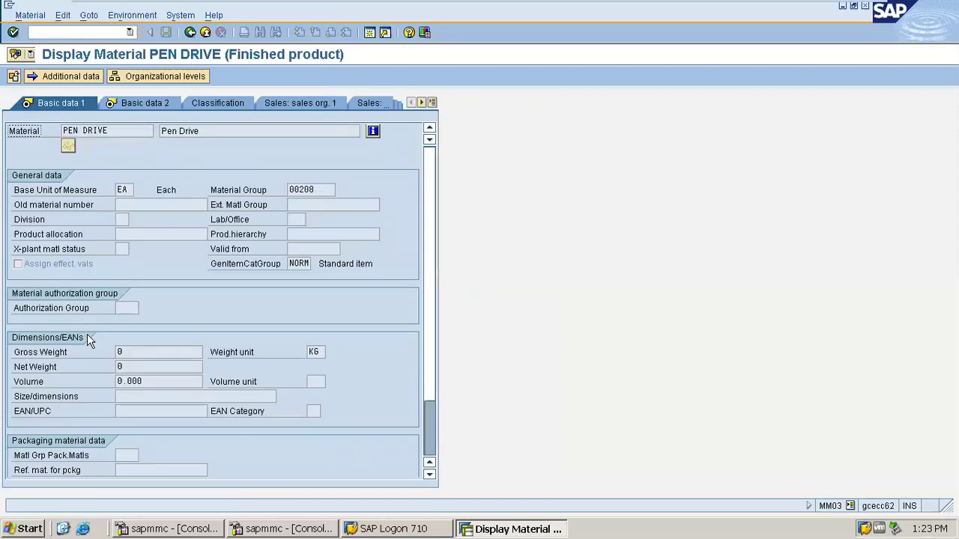
Step: Review the displayed material's Basic data 2, Accounting 1 and 2, and Costing 1 and 2 views for plant AAA
left_click(140, 106)
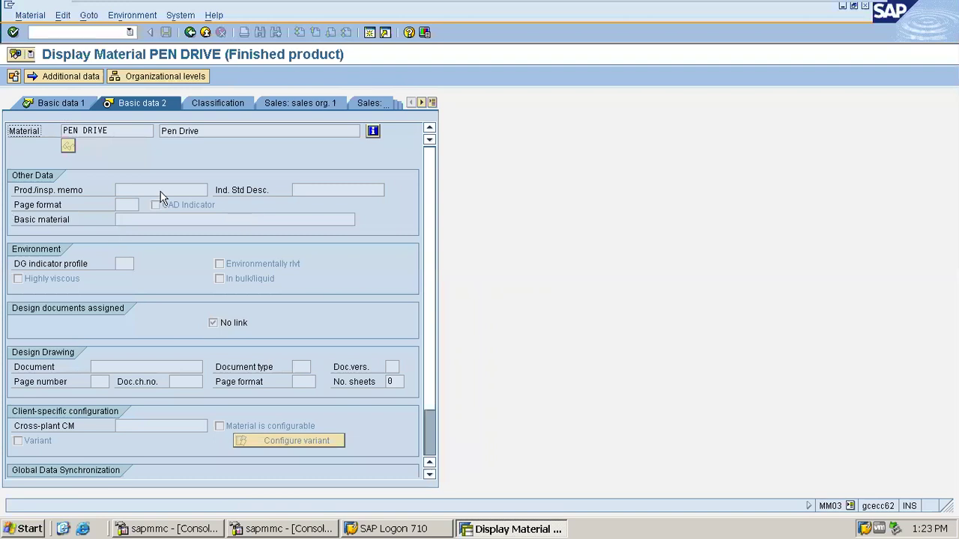
left_click(432, 103)
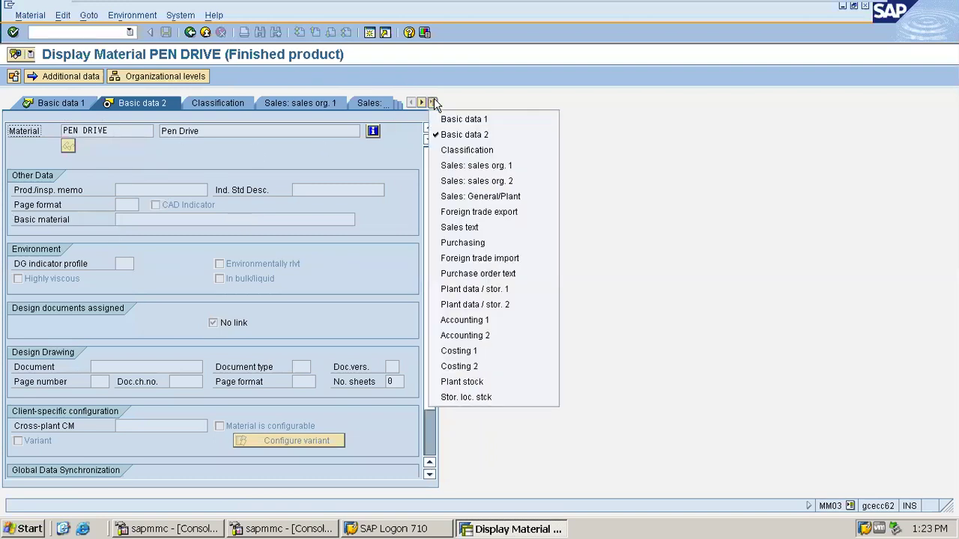
left_click(513, 321)
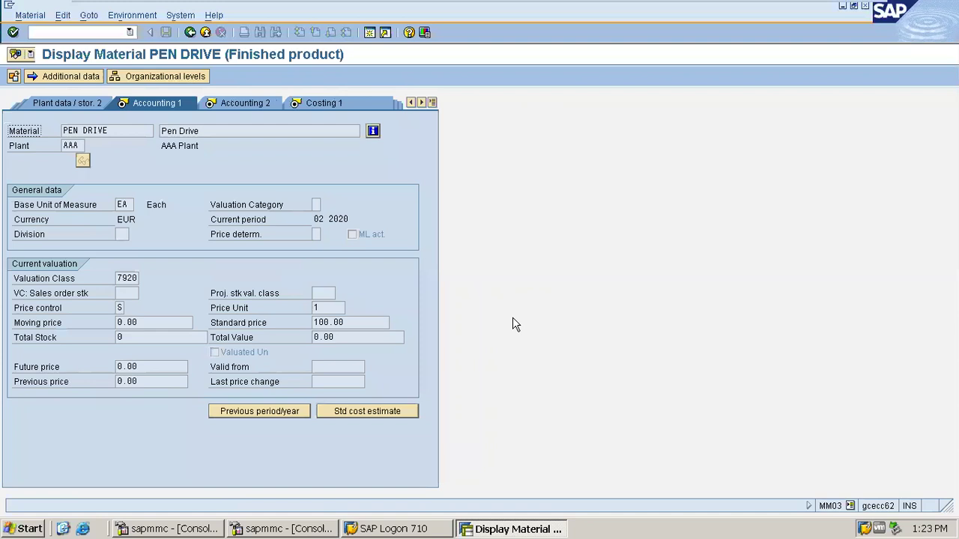
left_click_drag(81, 146, 37, 148)
left_click(256, 104)
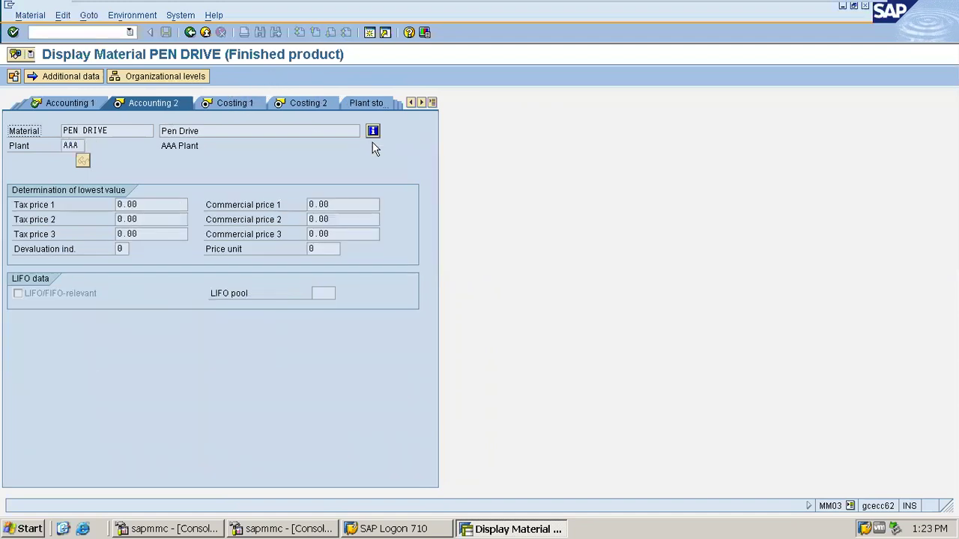
left_click(252, 107)
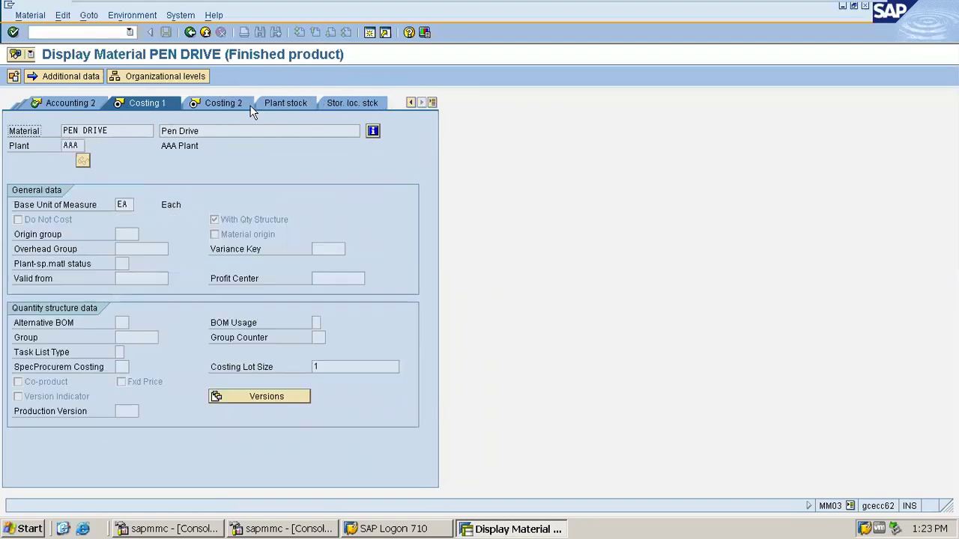
left_click(241, 99)
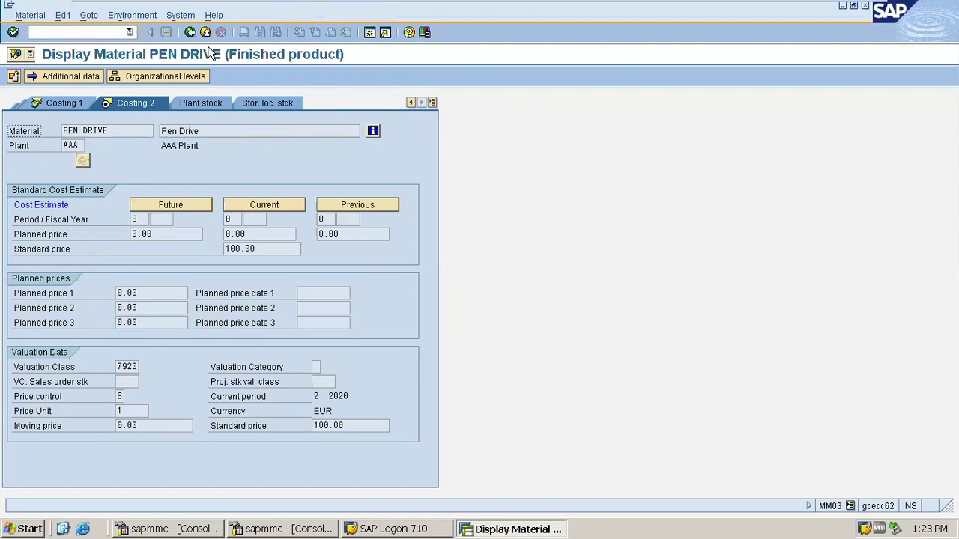
mouse_move(229, 7)
left_click(106, 34)
mouse_move(693, 4)
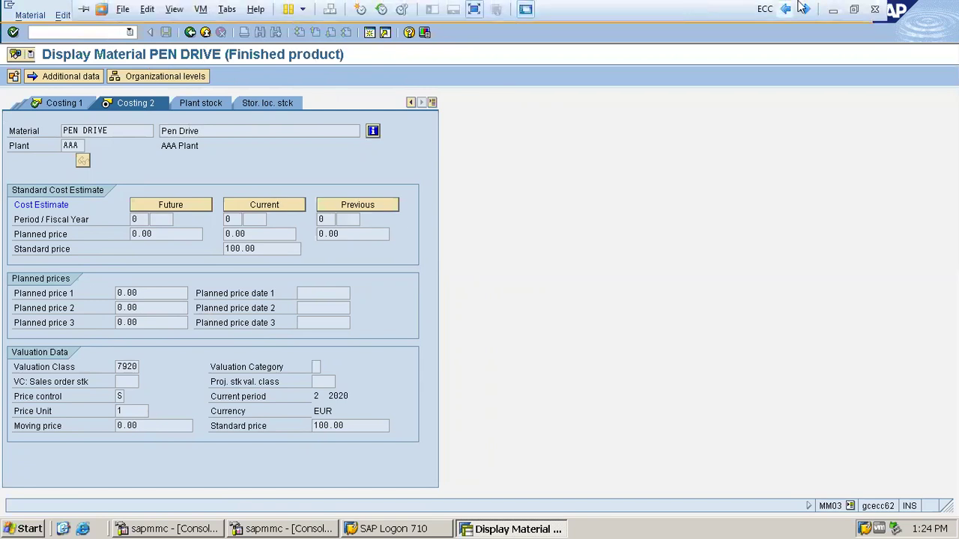